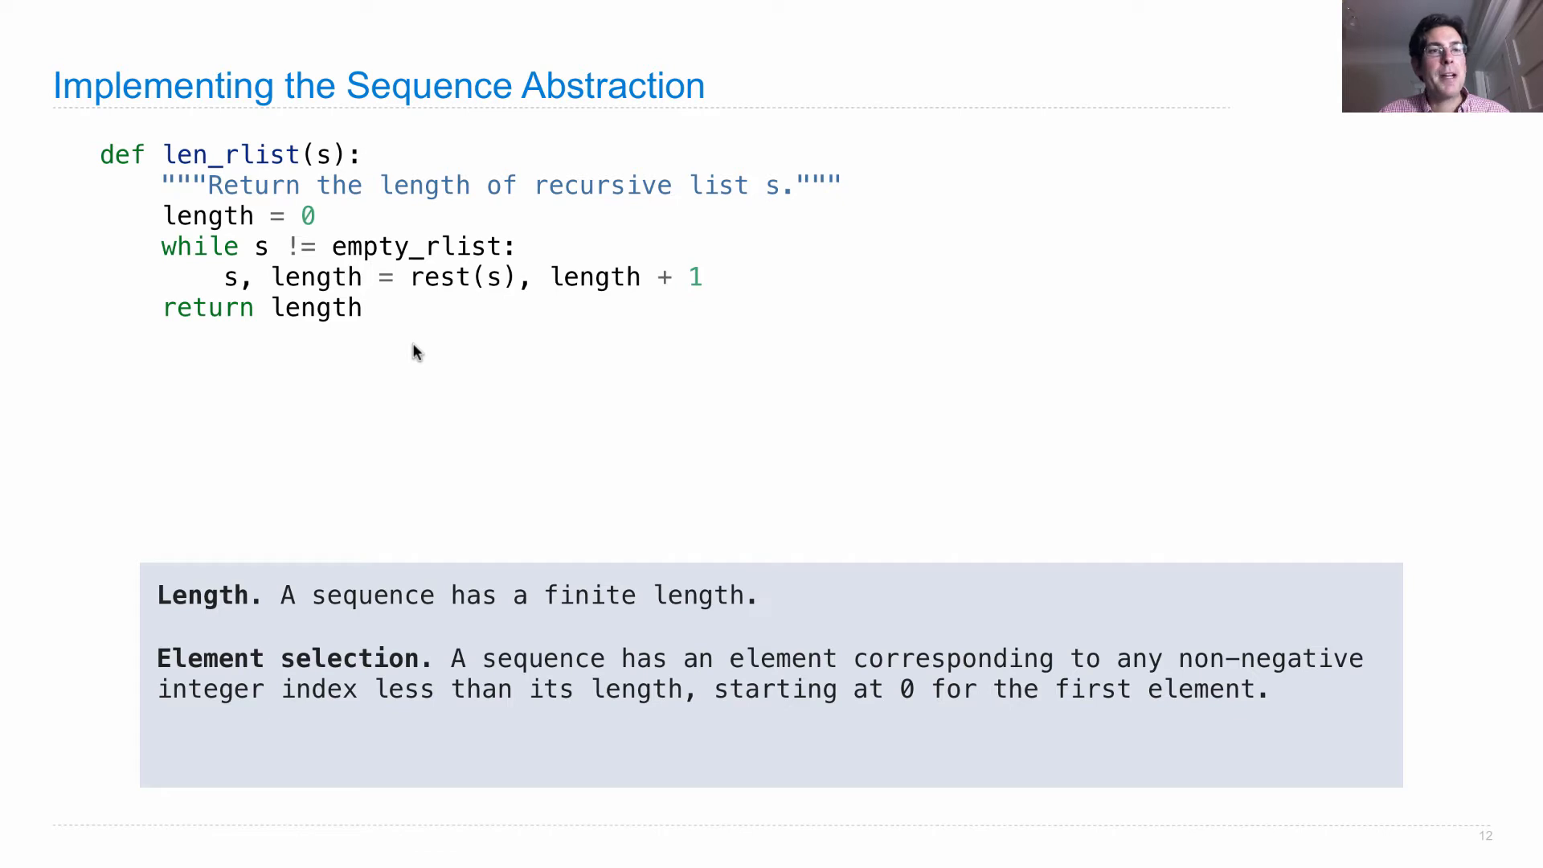
# - Reveal the getitem_rlist code and the Demo note, then switch to the live terminal and Vim
pyautogui.press('Right')
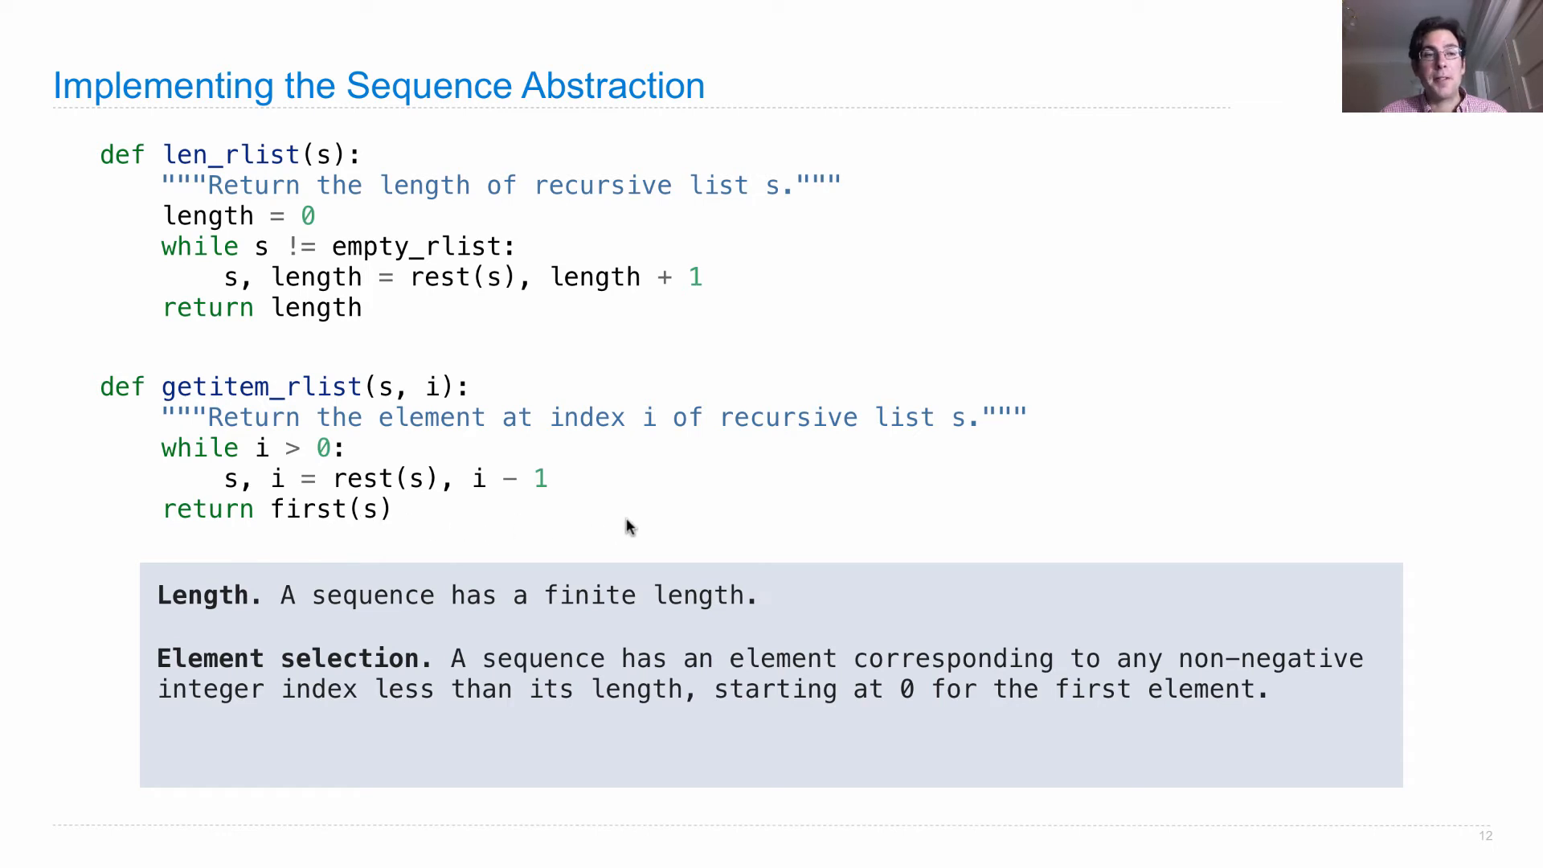
pyautogui.press('space')
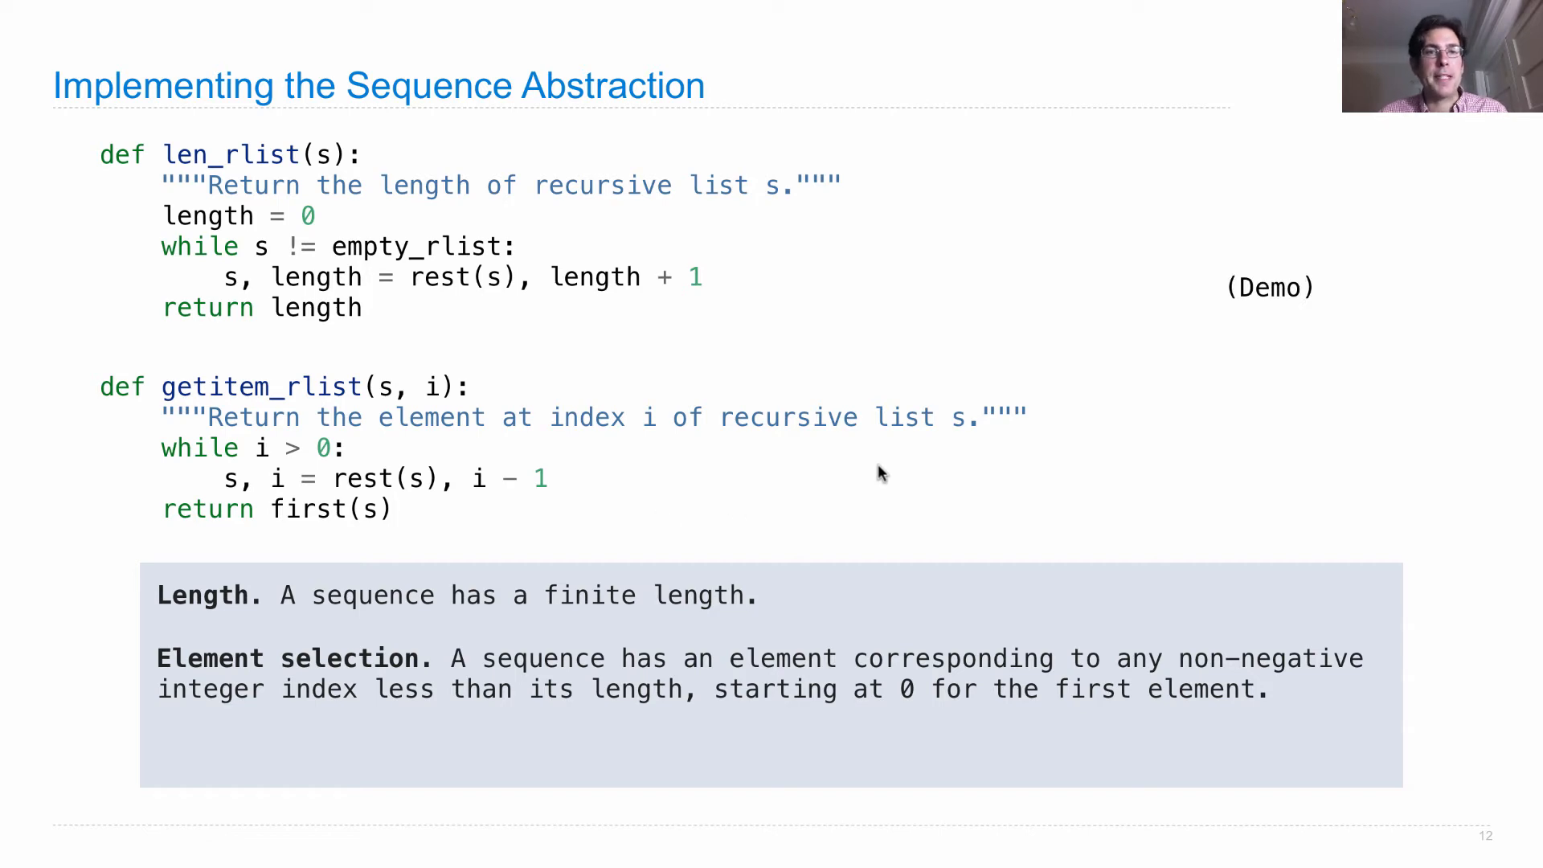
pyautogui.hotkey('alt', 'Tab')
# - Delete the commented expression lines and write def len_rlist with its docstring and a doctest expecting 4 for counts
pyautogui.press('Up')
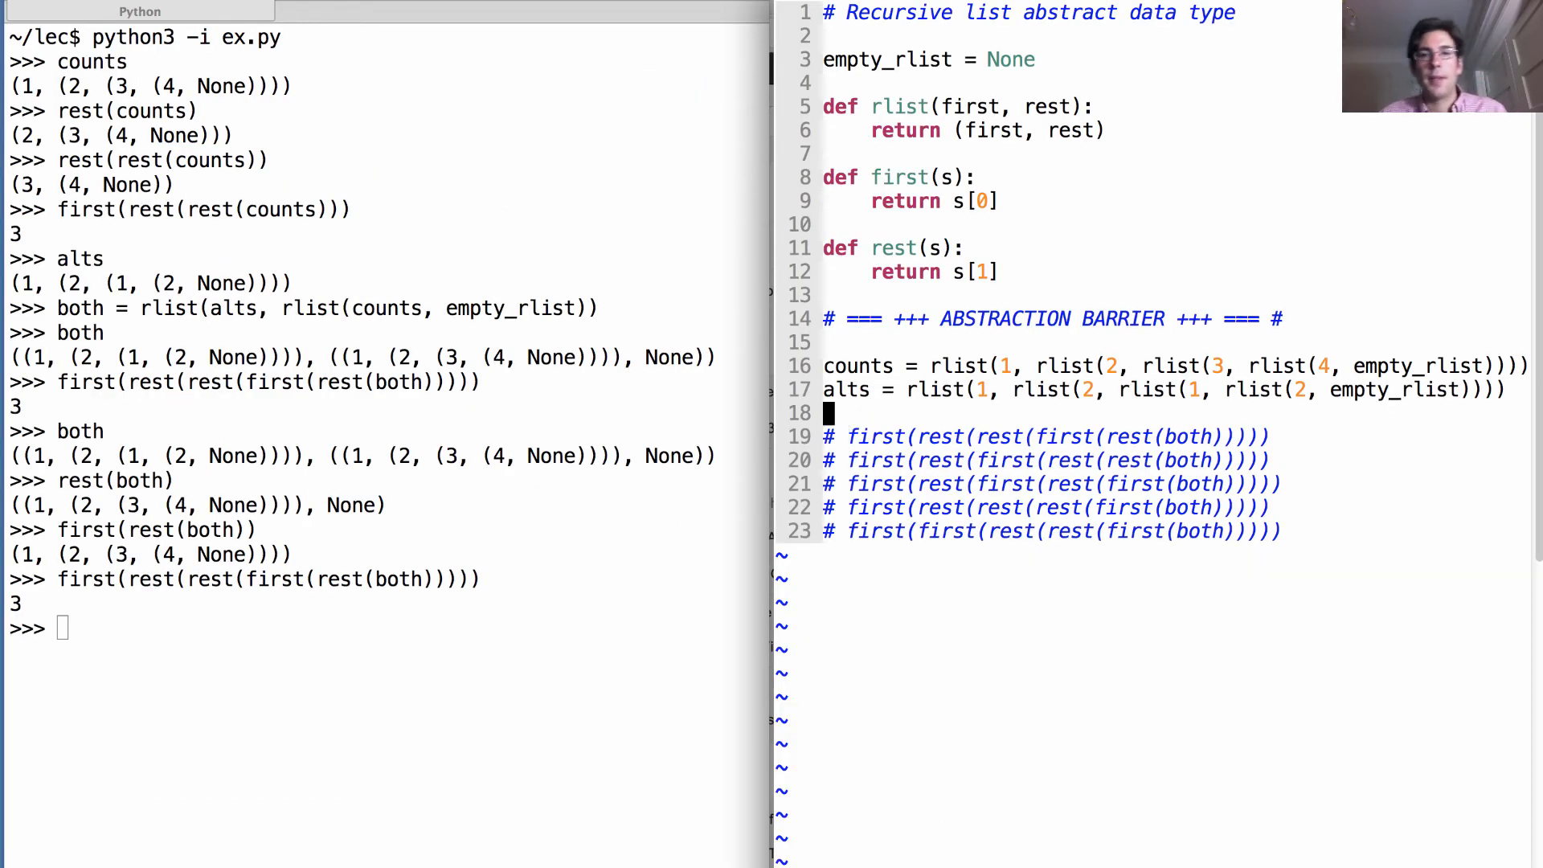
pyautogui.press('d')
pyautogui.press('G')
pyautogui.press('o')
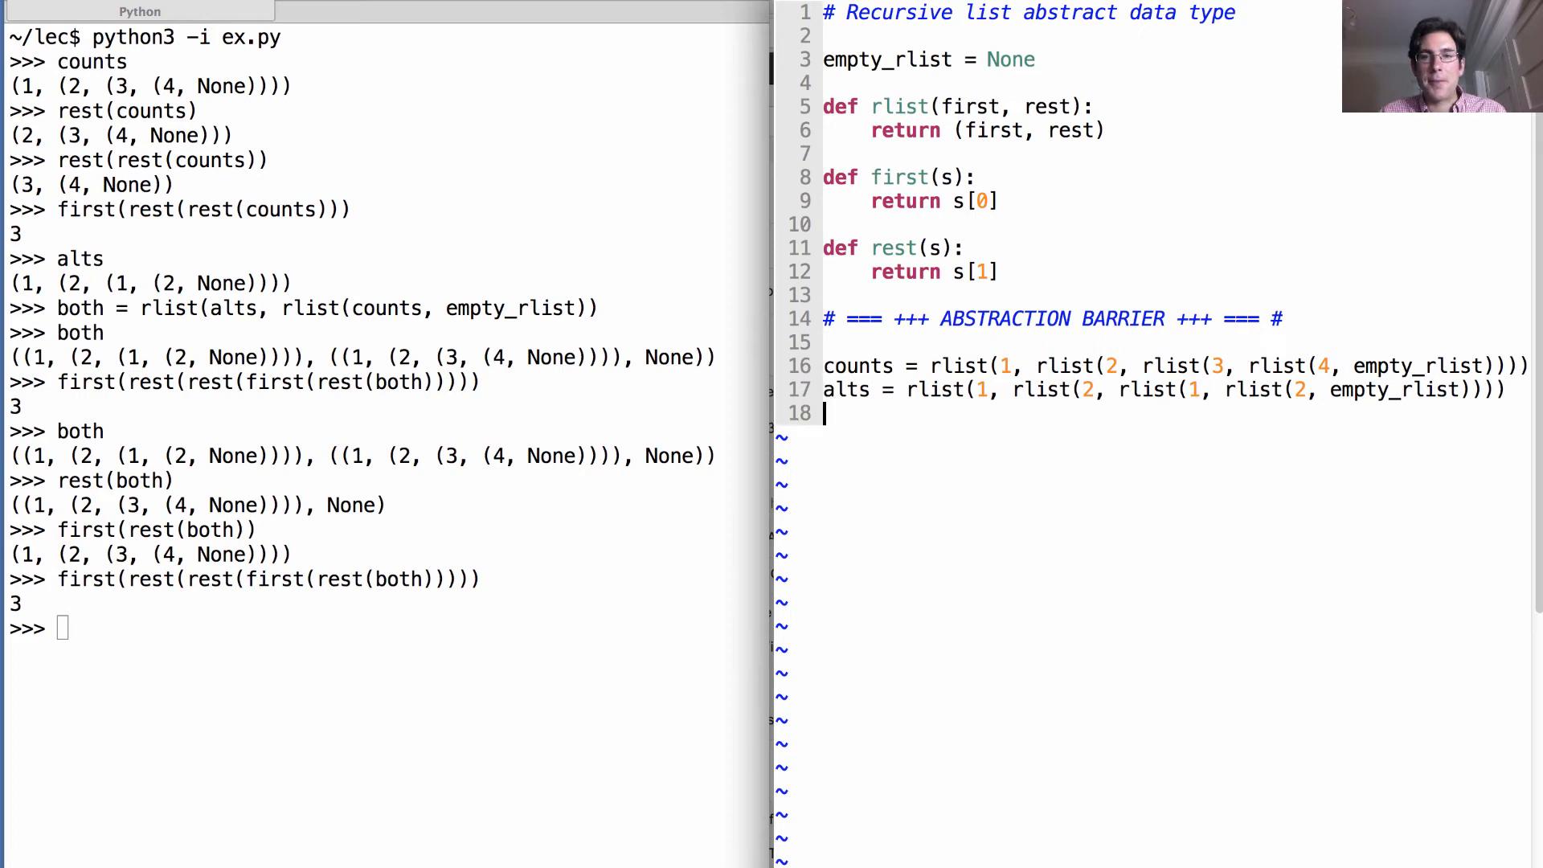
pyautogui.press('Return')
pyautogui.write('def le')
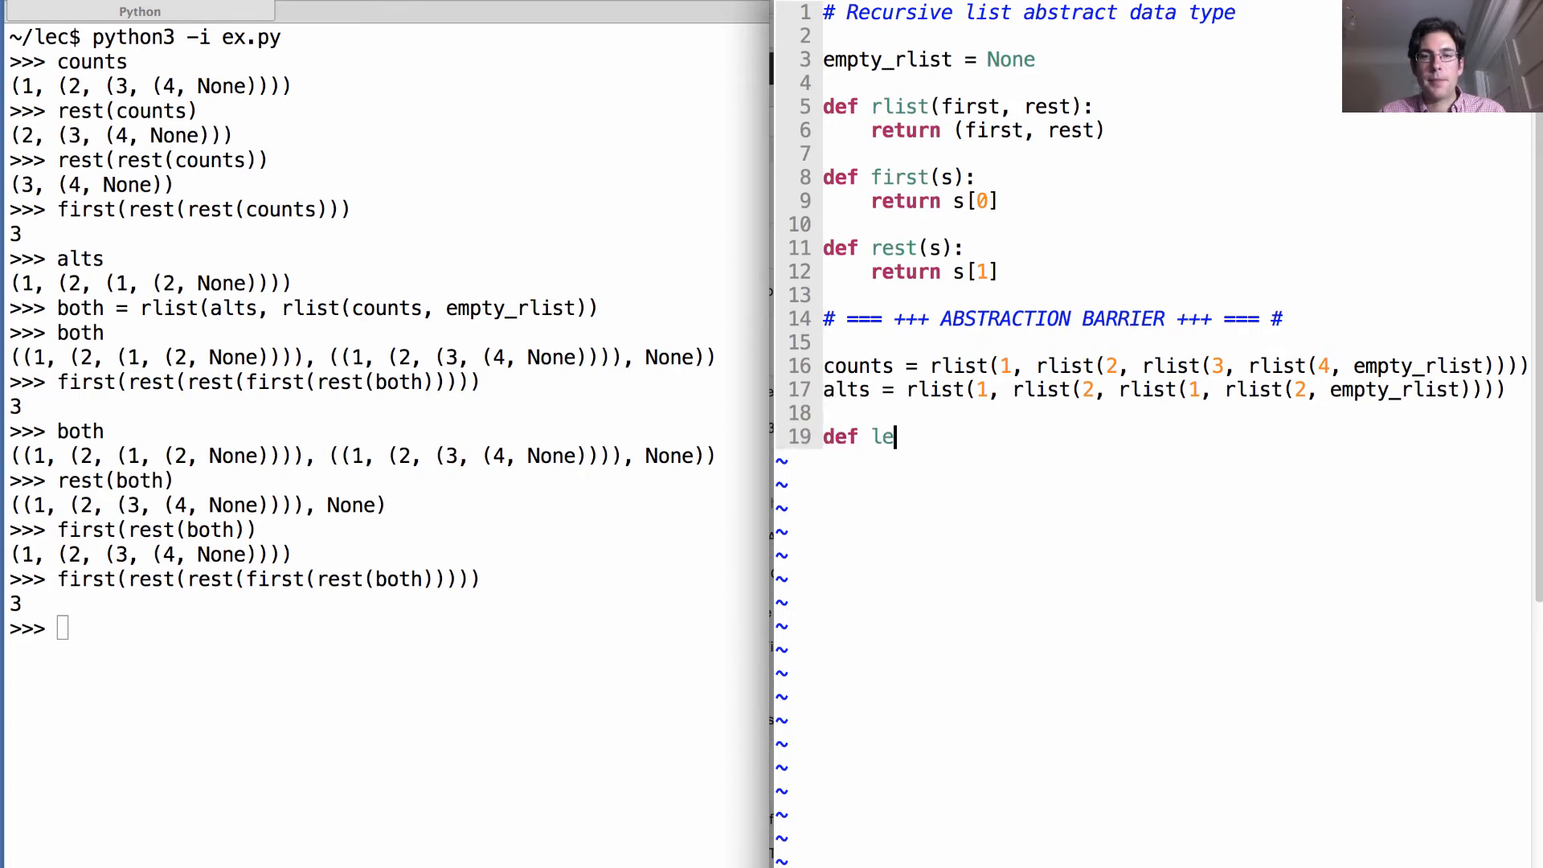
pyautogui.write('n_rlist(')
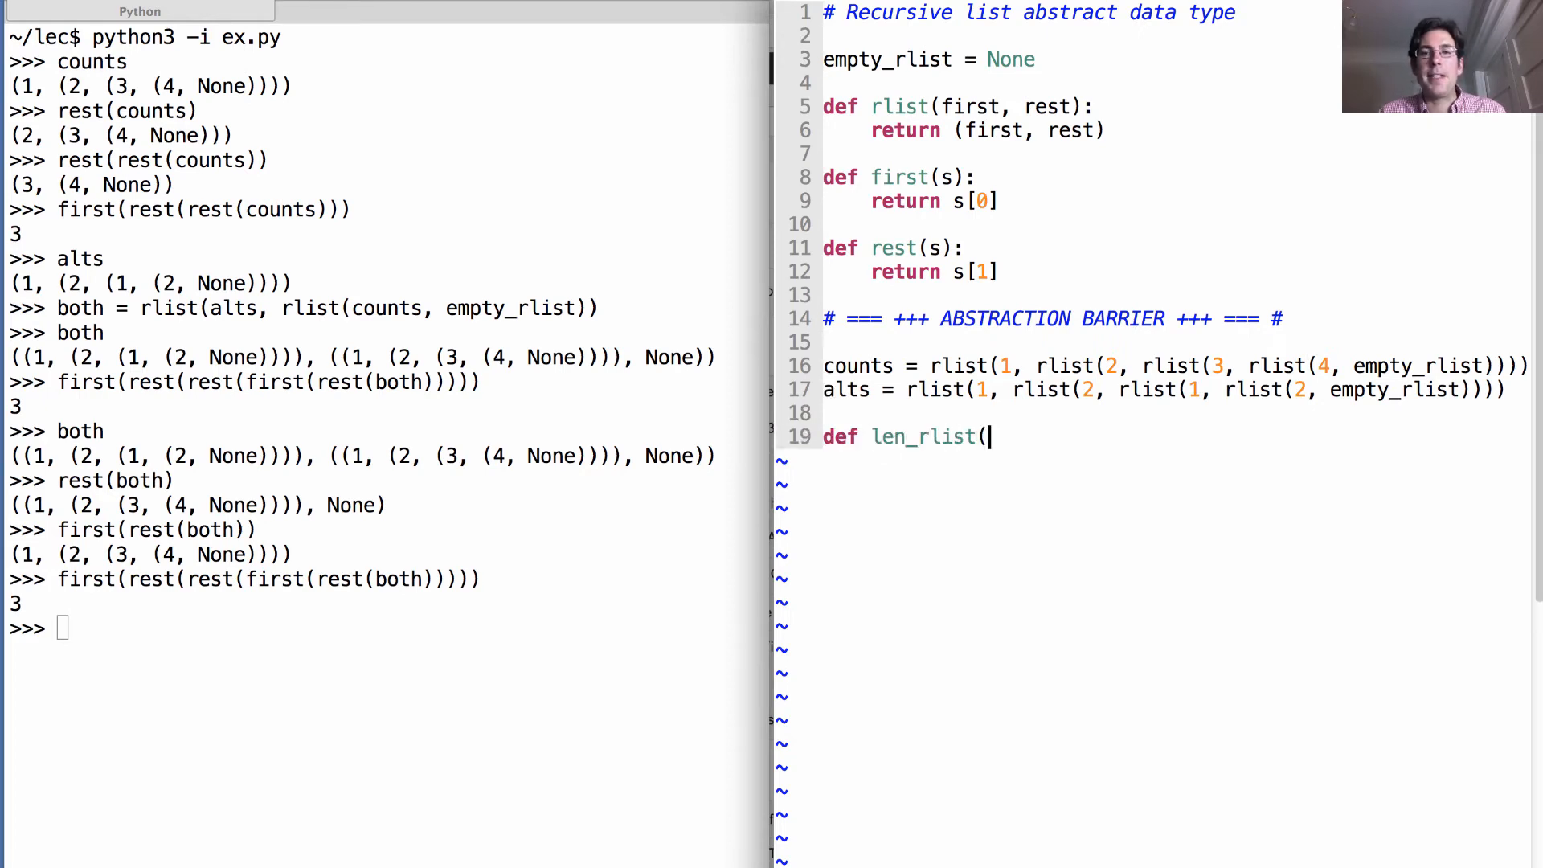
pyautogui.write('s):')
pyautogui.press('Return')
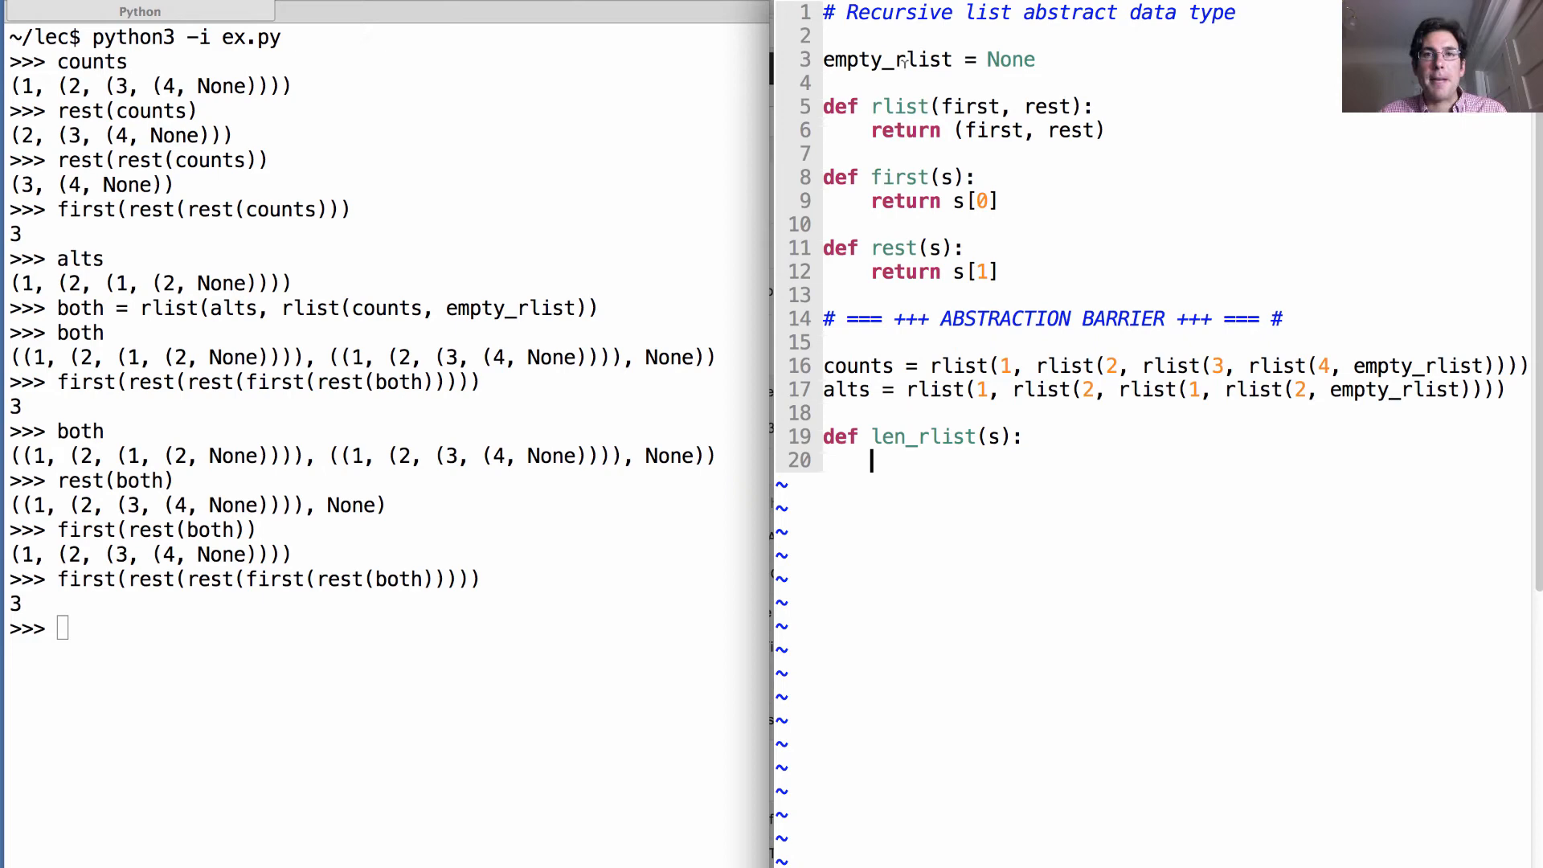
pyautogui.write('"""')
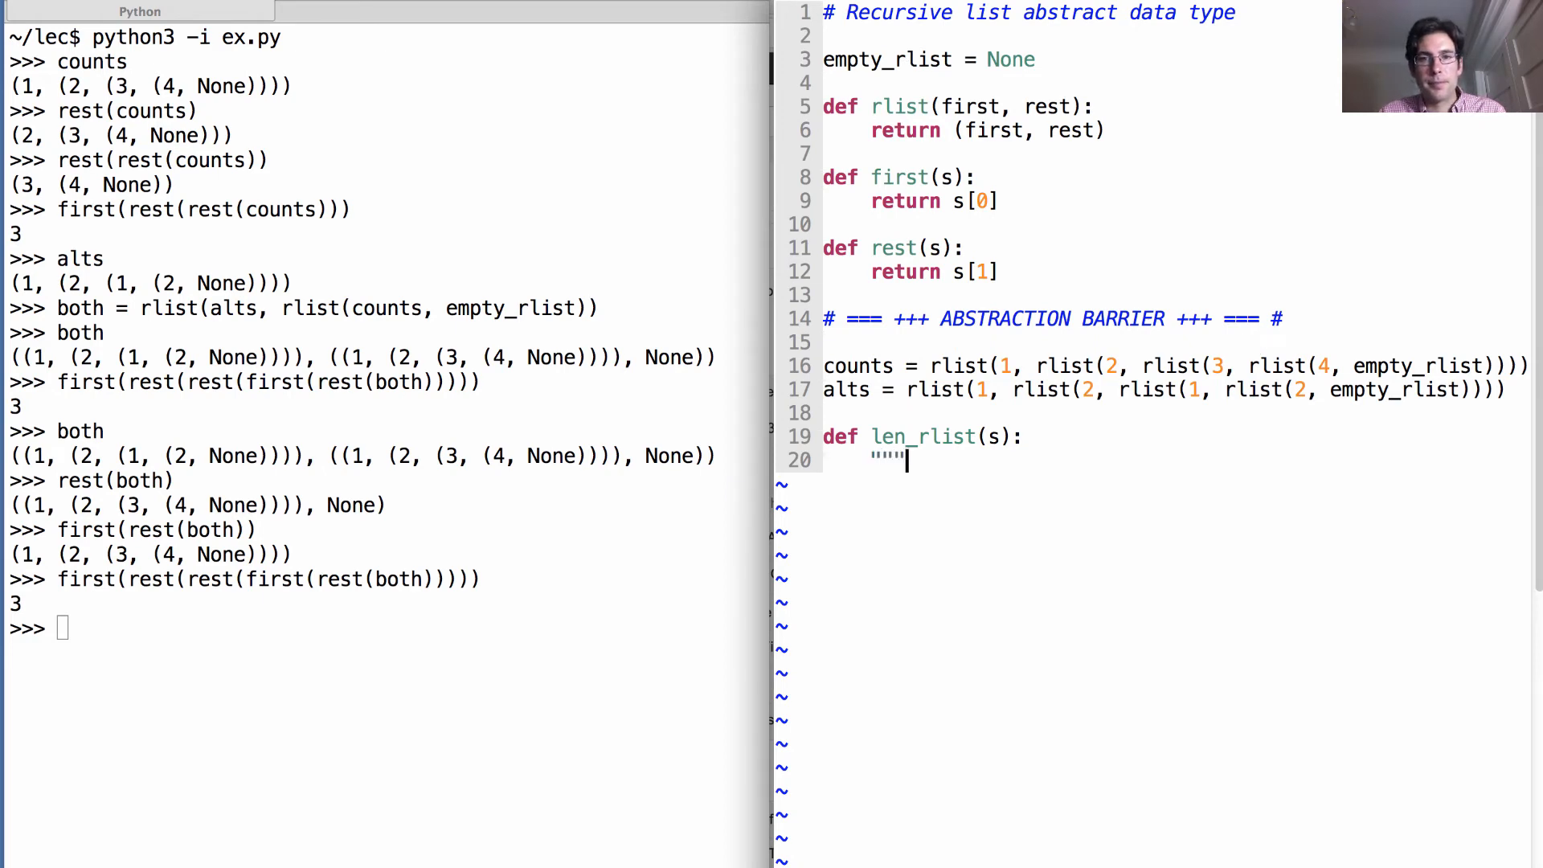
pyautogui.write('Return the length of ')
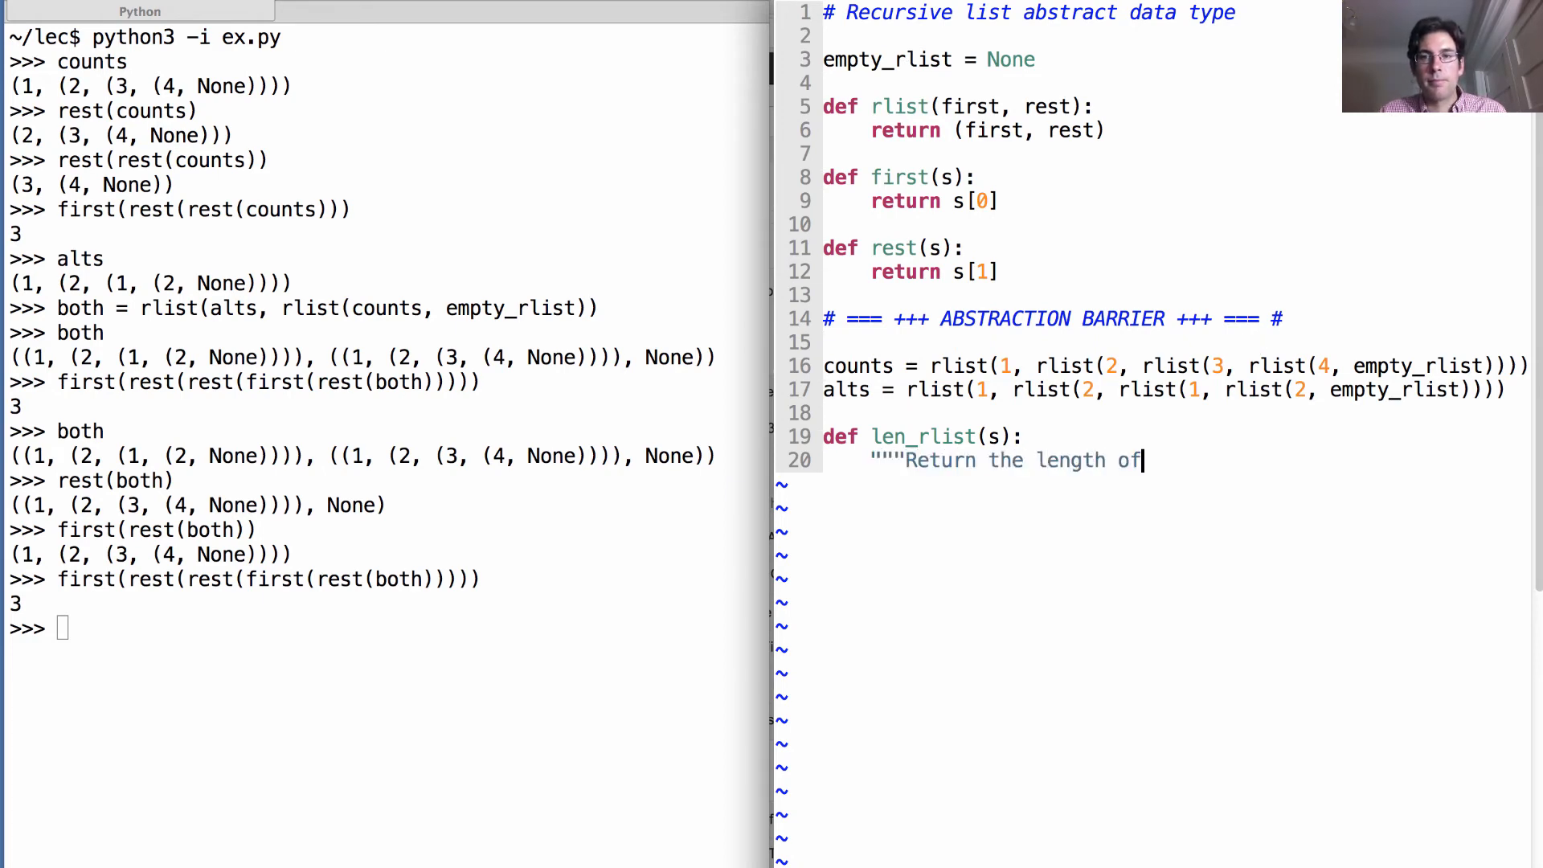
pyautogui.write('s.')
pyautogui.press('Return')
pyautogui.press('Return')
pyautogui.write('>')
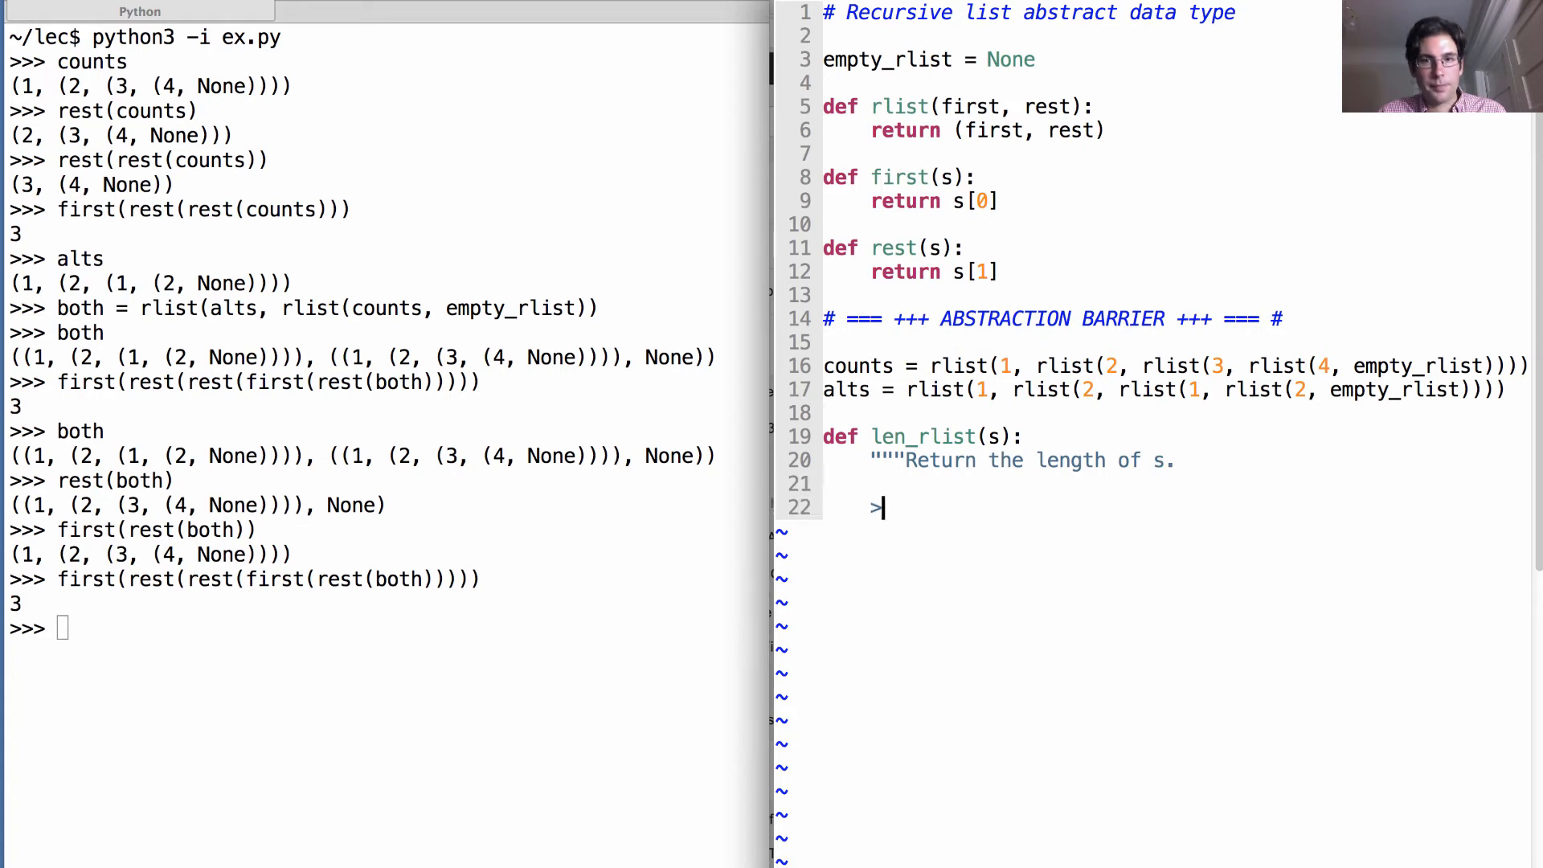
pyautogui.write('>> len_r')
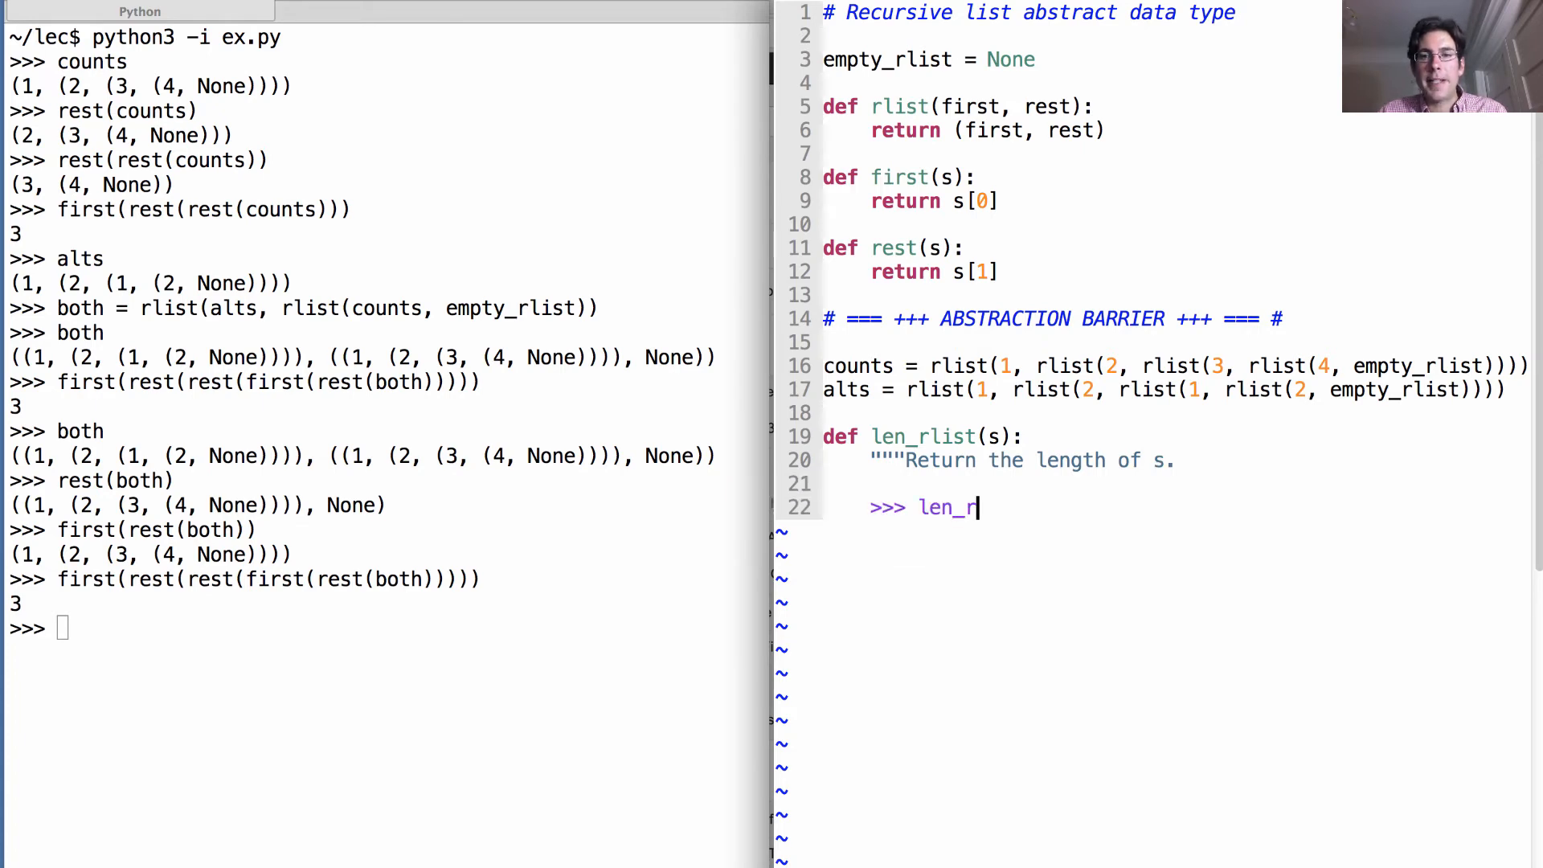
pyautogui.write('list(')
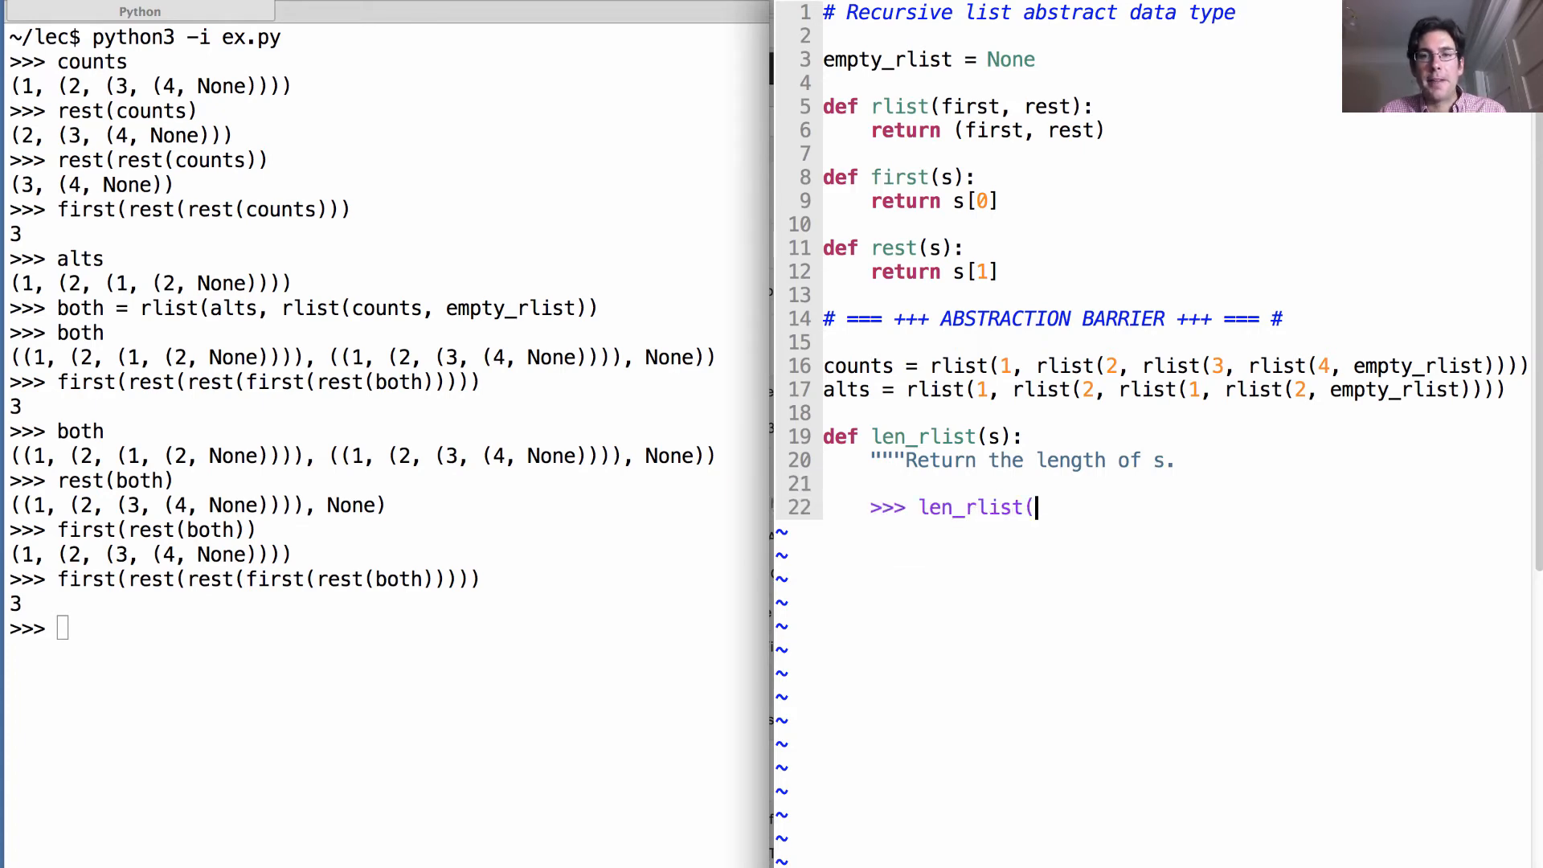
pyautogui.write('counts)')
pyautogui.press('Return')
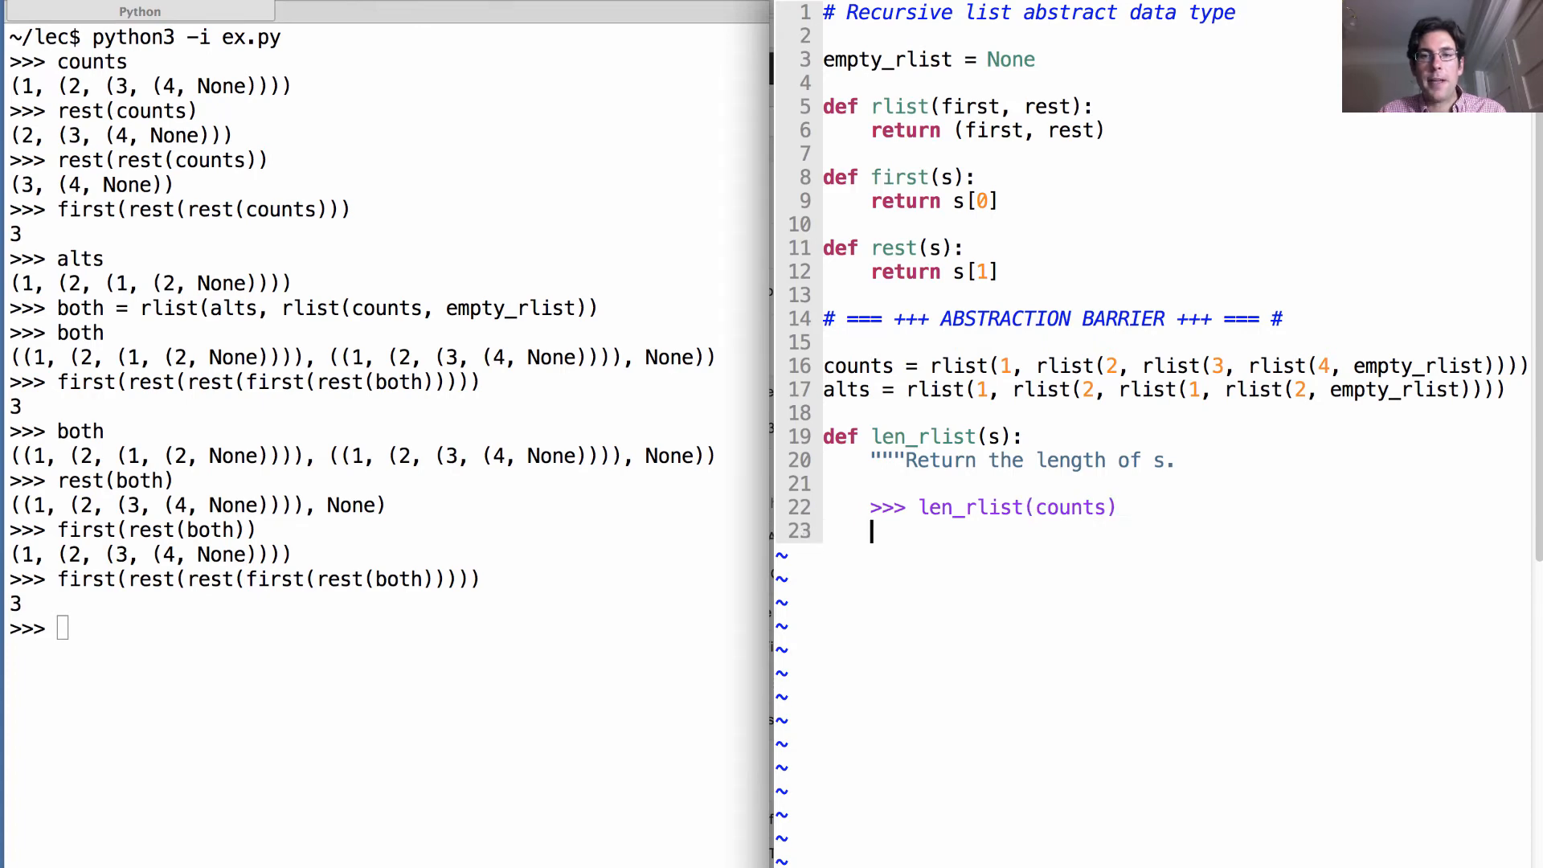
pyautogui.write('4')
pyautogui.press('Return')
pyautogui.write('"""')
pyautogui.press('Return')
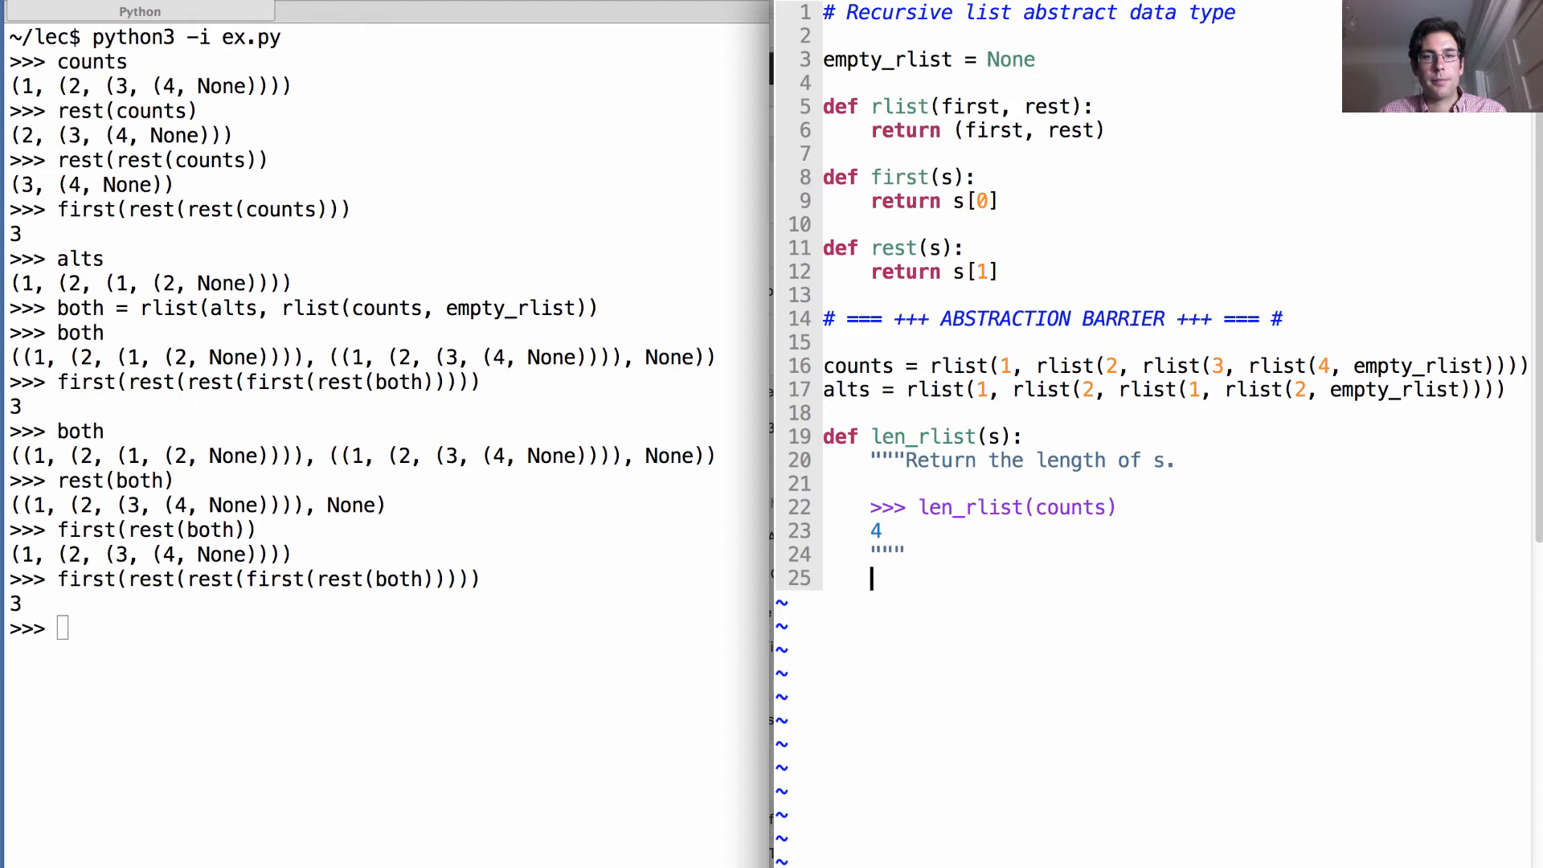
pyautogui.write('length ')
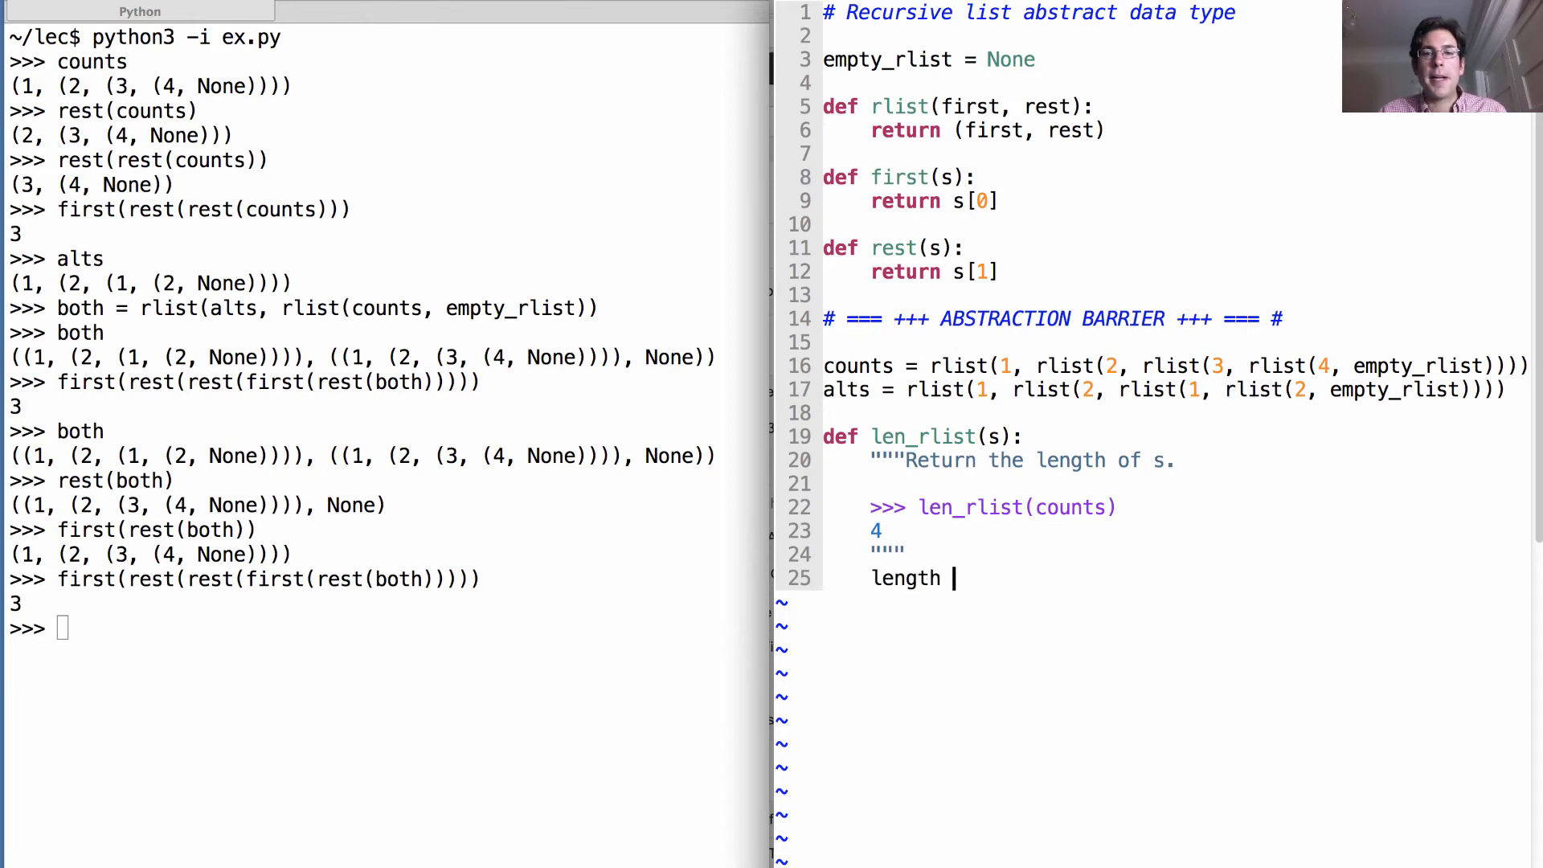
pyautogui.write('= 0')
# - Write the len_rlist body: a while loop counting elements through rest, then the return of the length
pyautogui.press('Return')
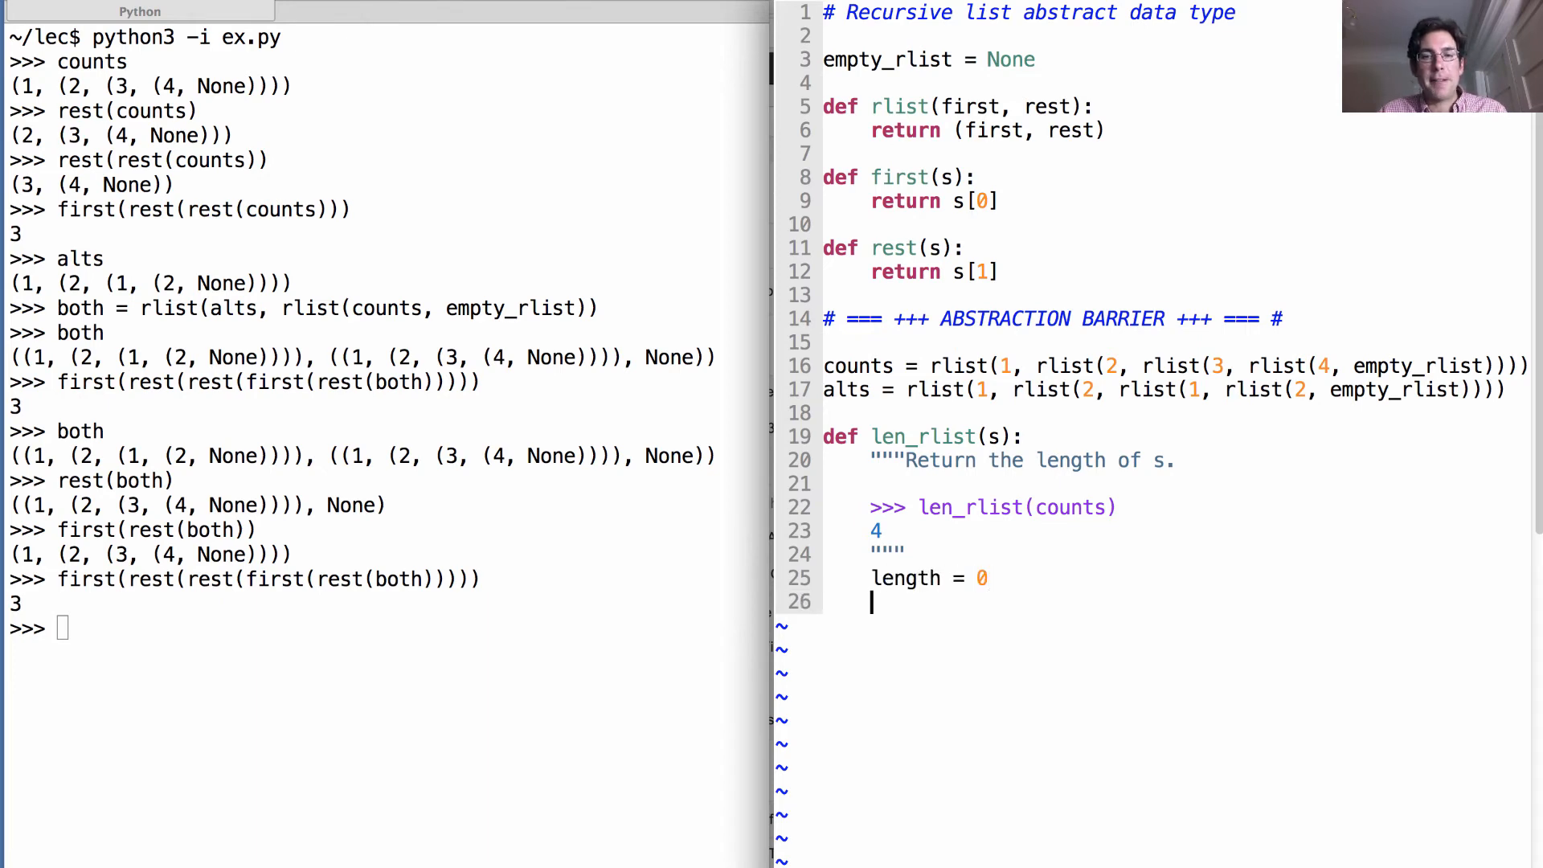
pyautogui.write('while s ')
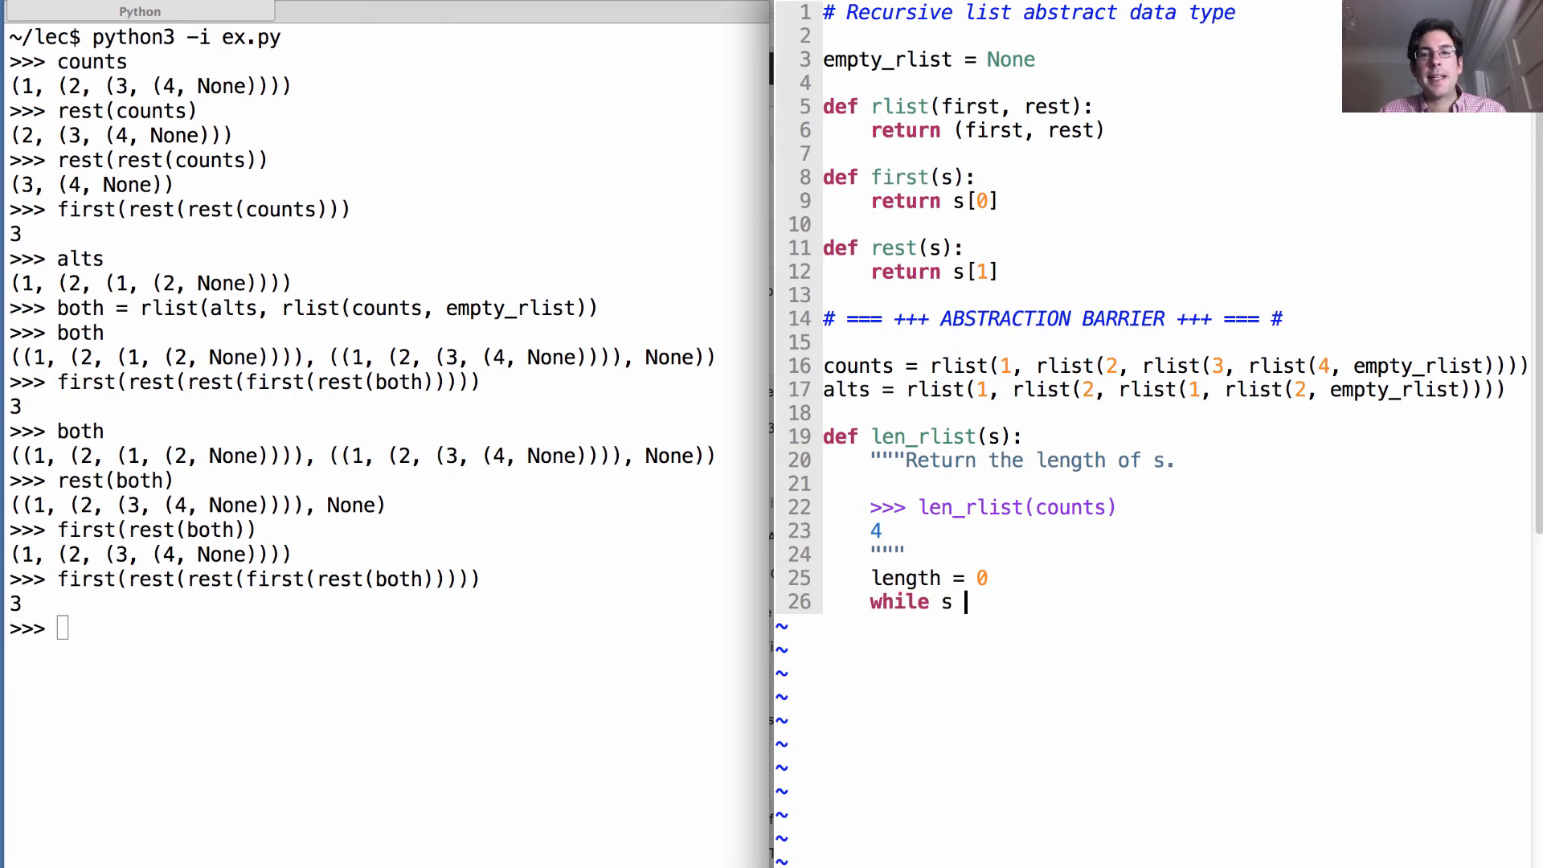
pyautogui.write('!= empty_rl')
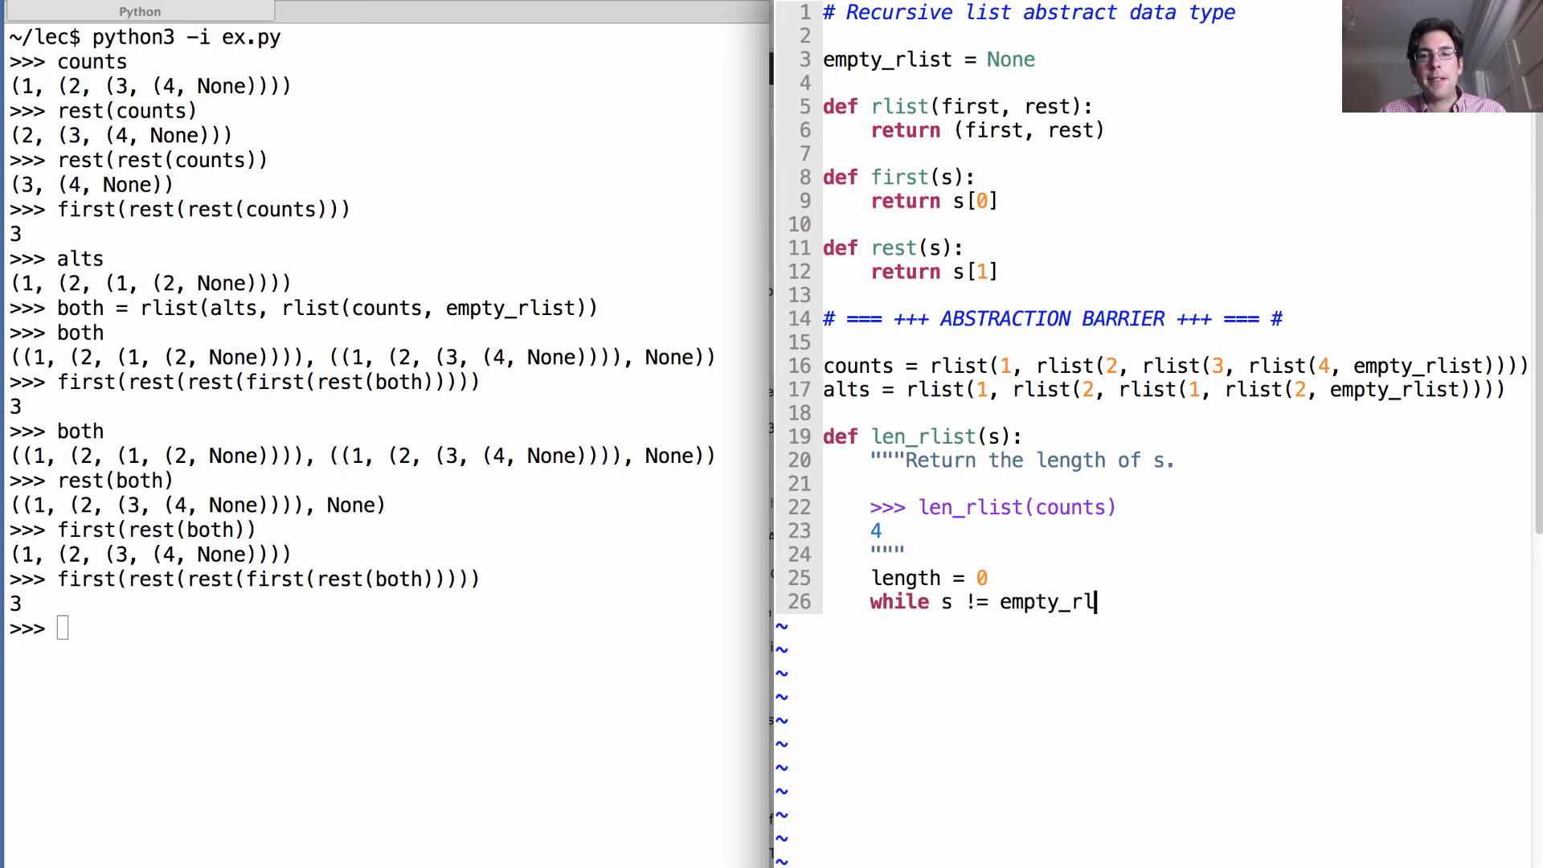
pyautogui.write('ist:')
pyautogui.press('Return')
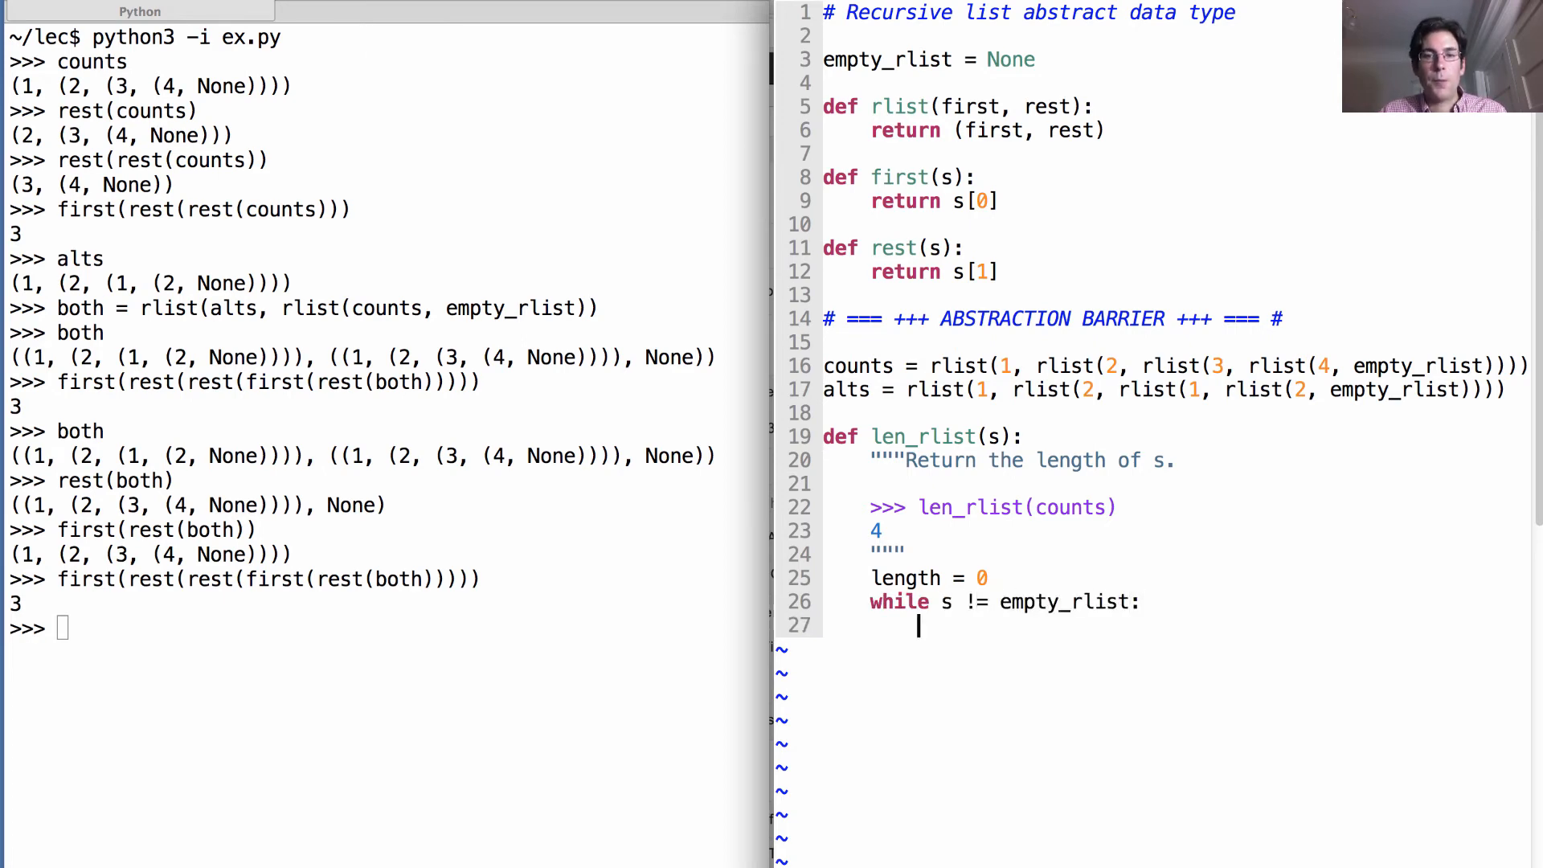
pyautogui.write('s, len')
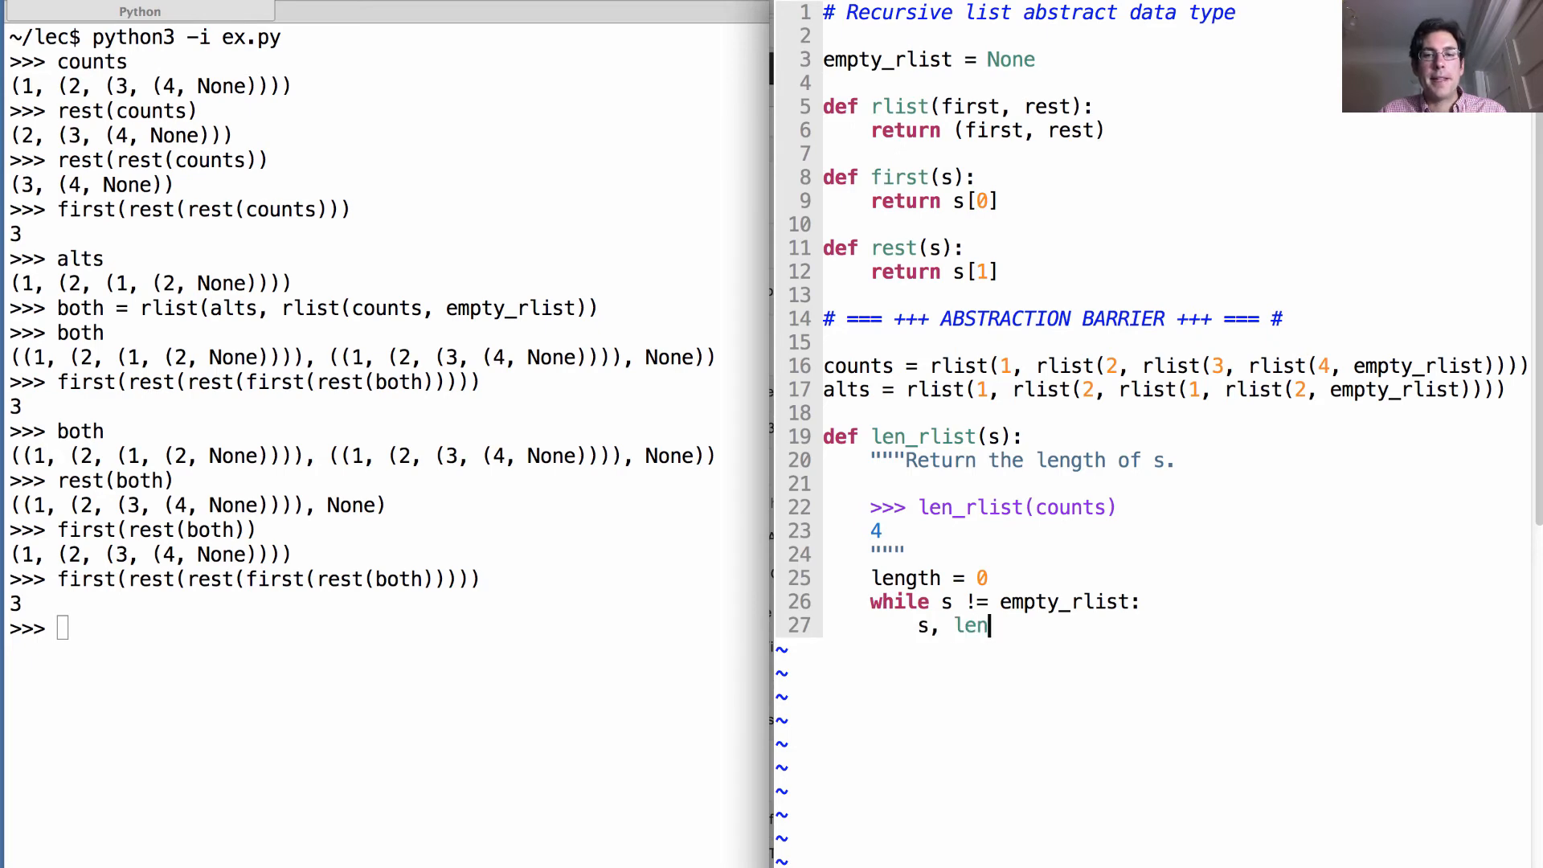
pyautogui.write('gth =')
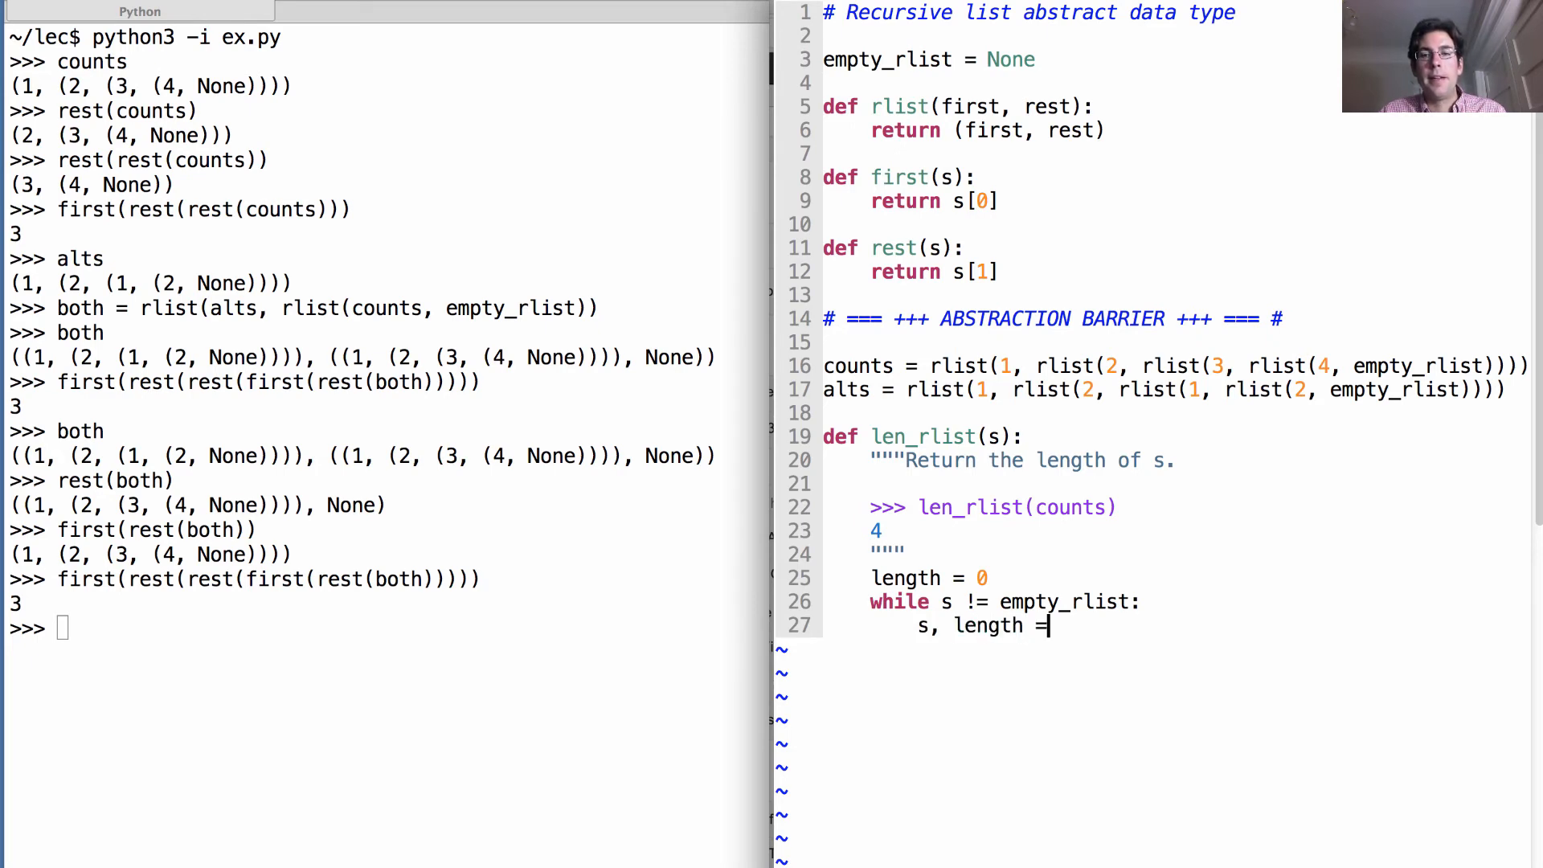
pyautogui.write(' rest(s), ')
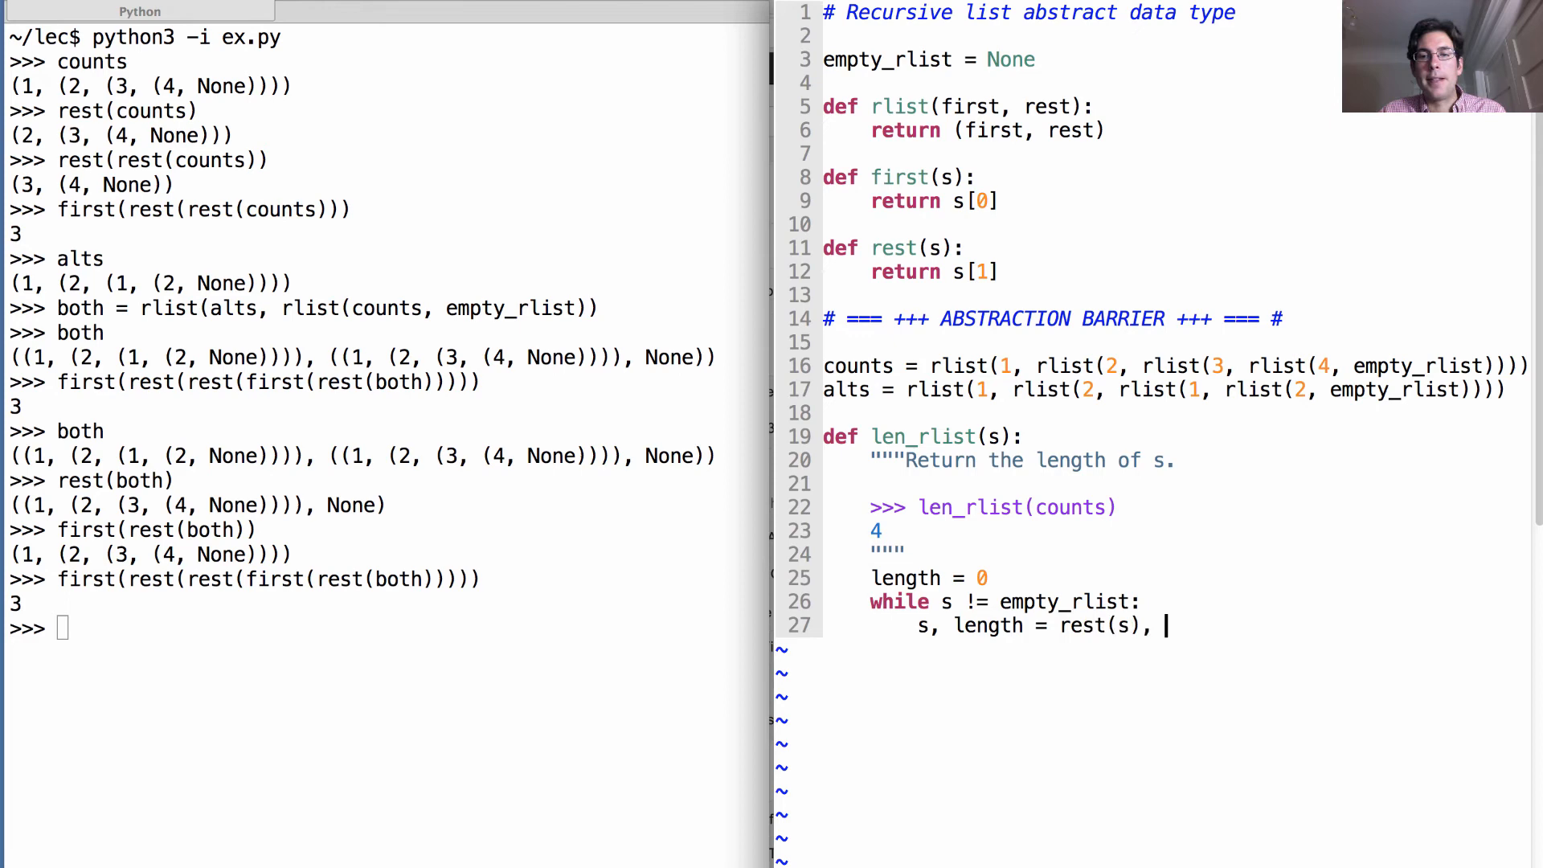
pyautogui.write('length + 1')
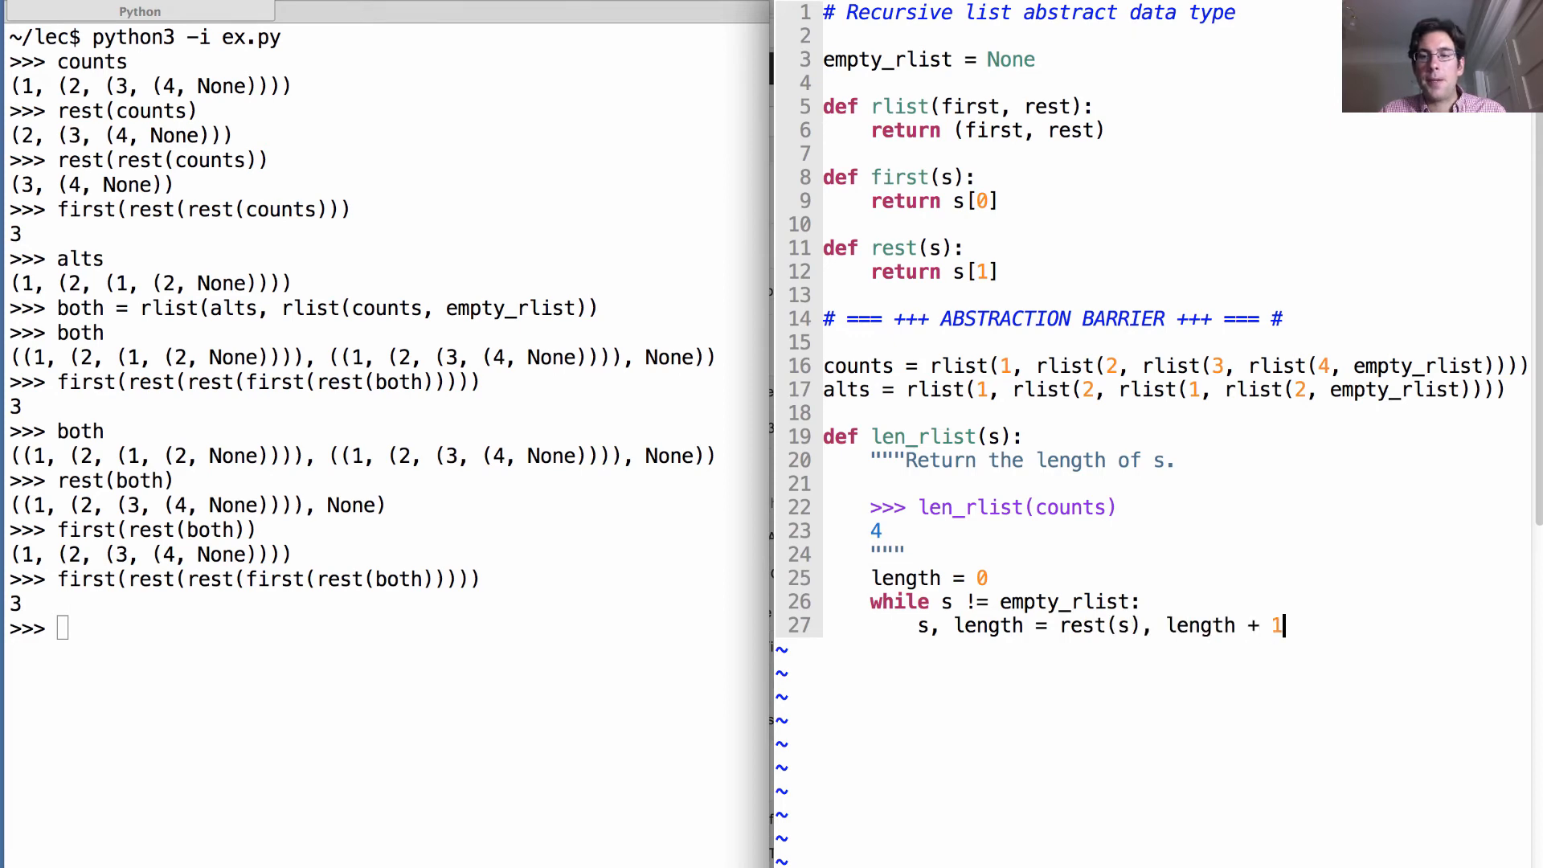
pyautogui.press('Return')
pyautogui.write('return length')
pyautogui.press('Return')
pyautogui.write('o')
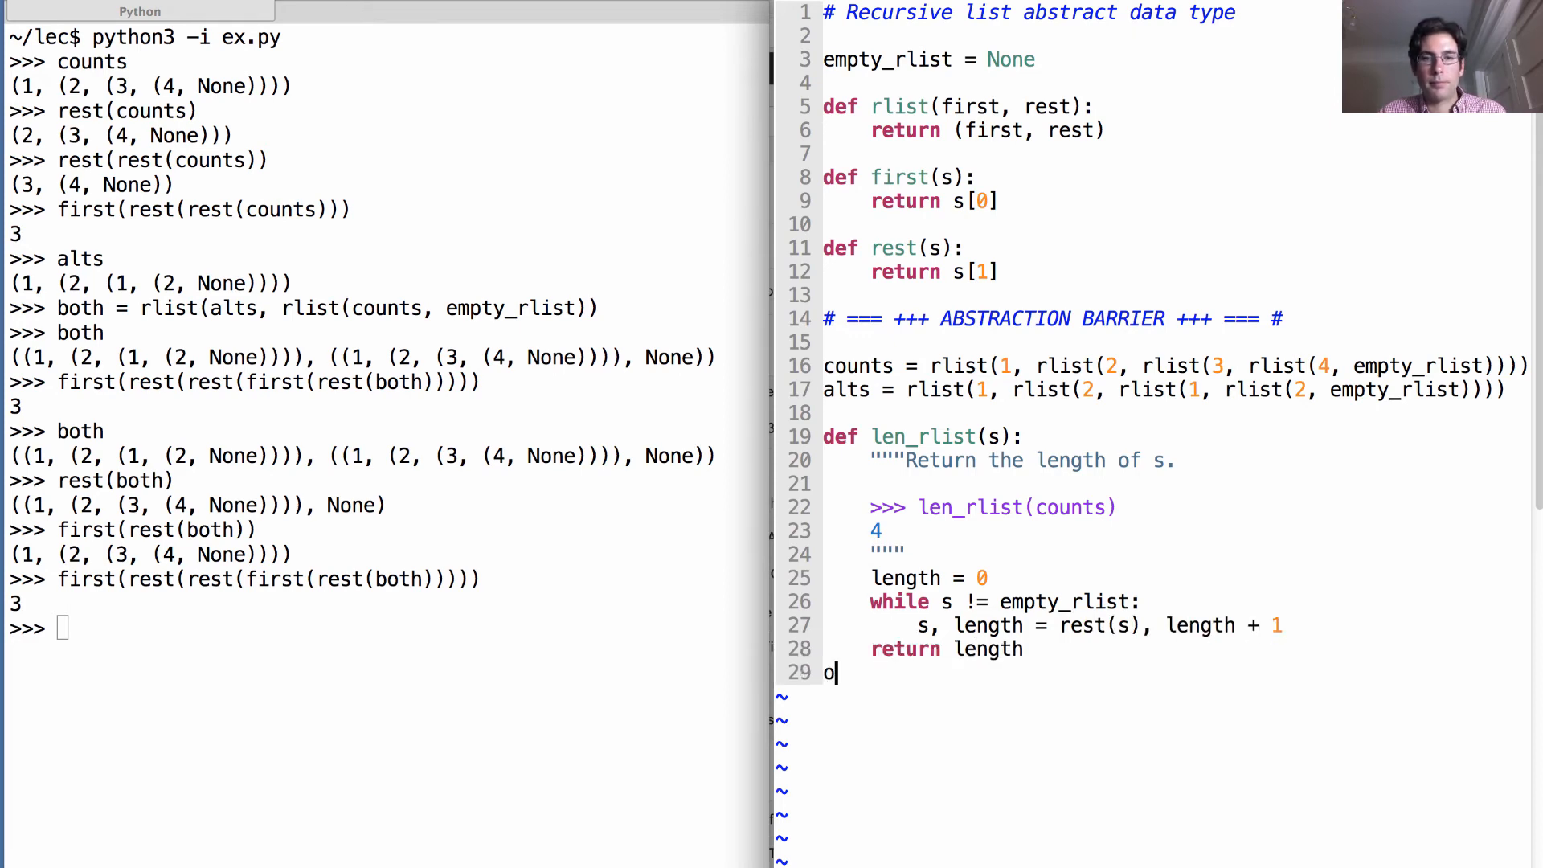
pyautogui.press('Return')
pyautogui.write('def ')
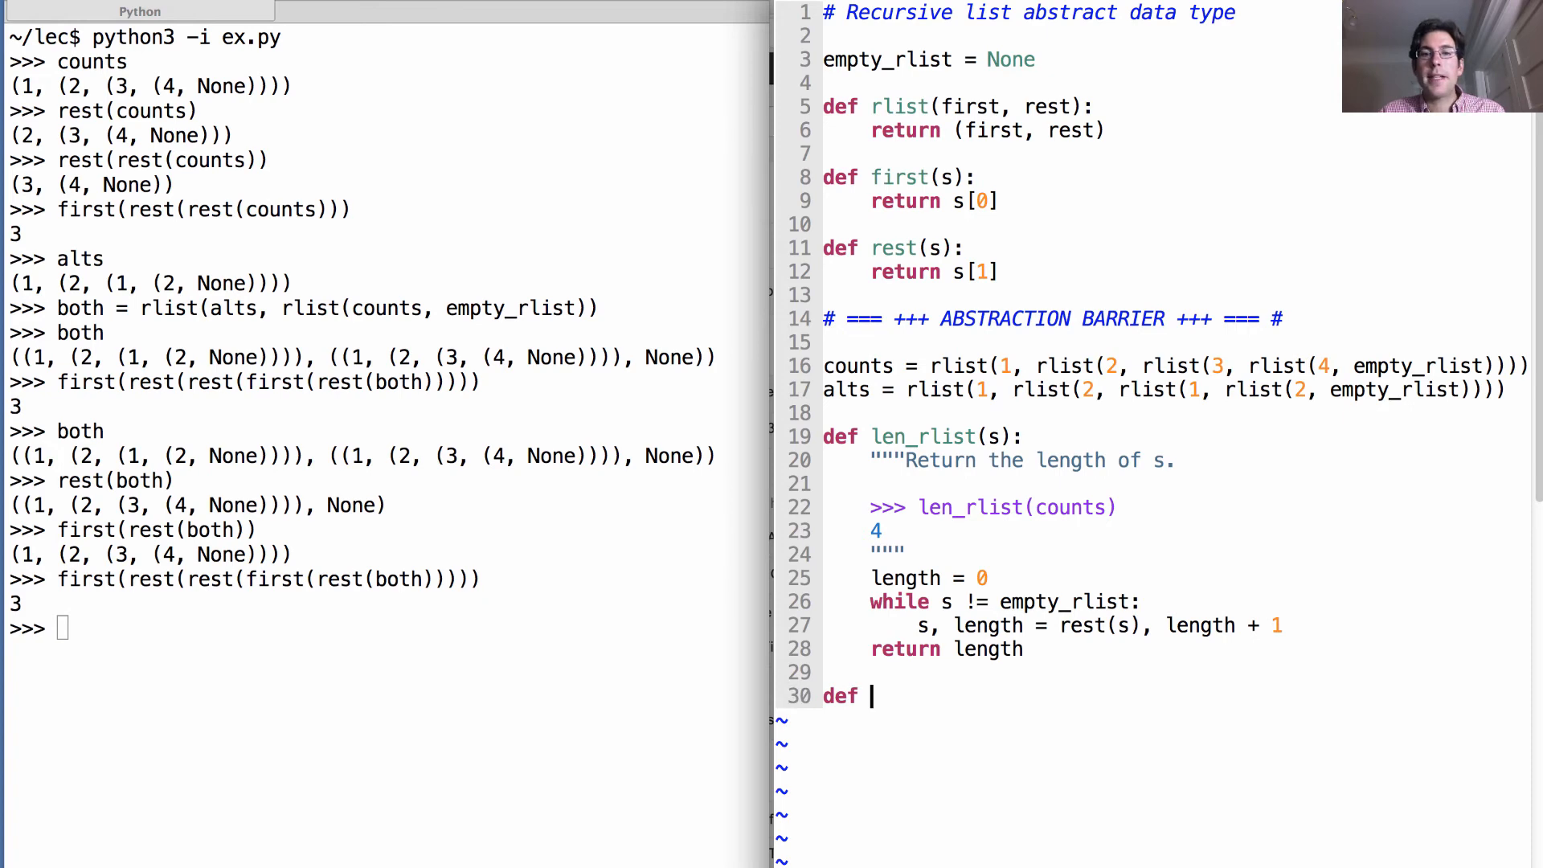
pyautogui.write('getitem_')
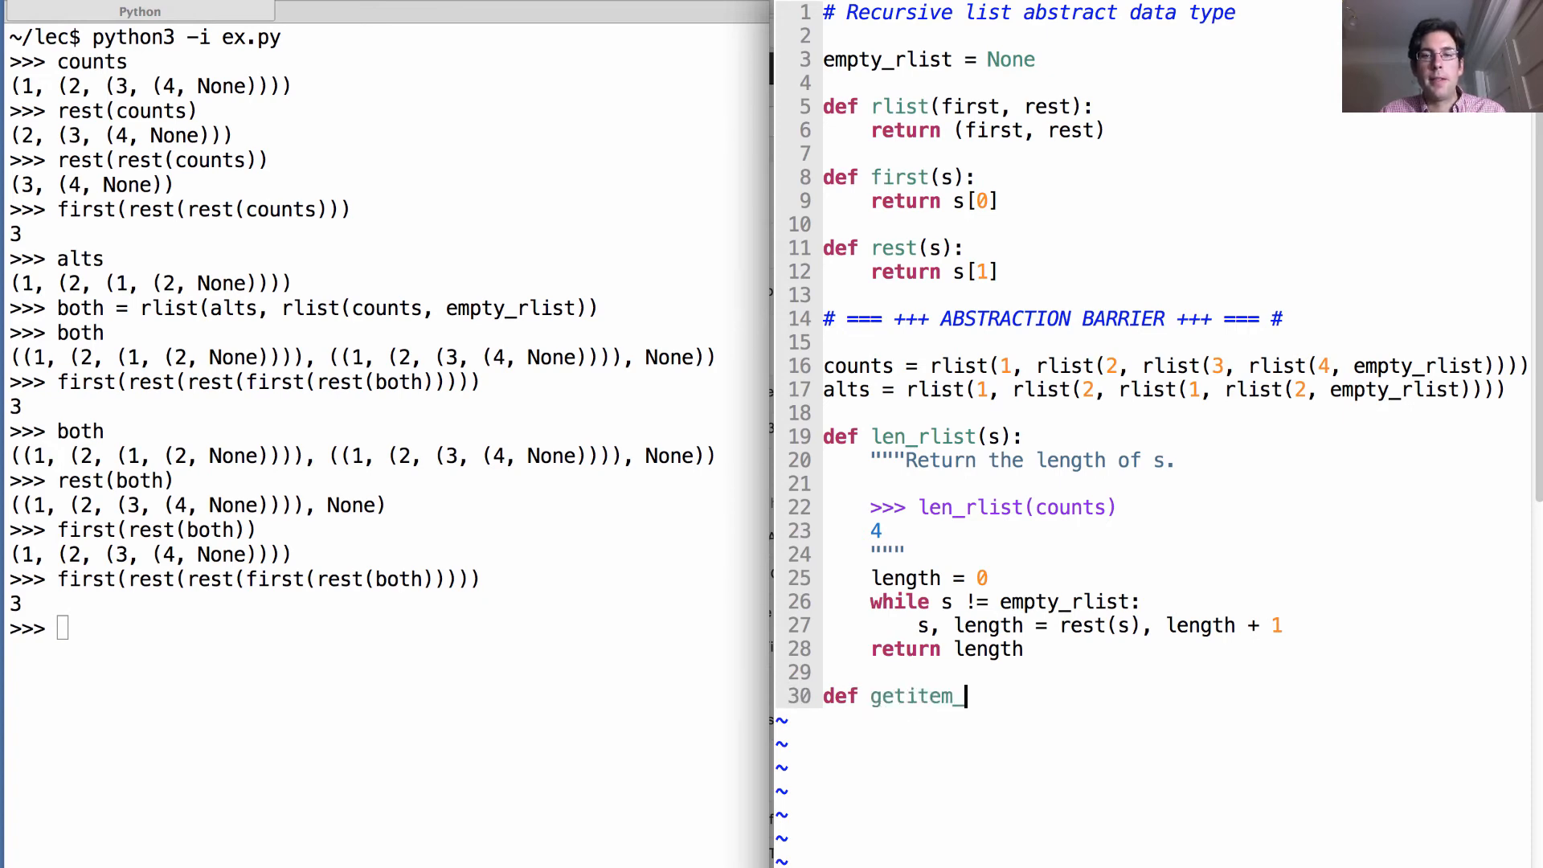
pyautogui.write('rlist(s, i)')
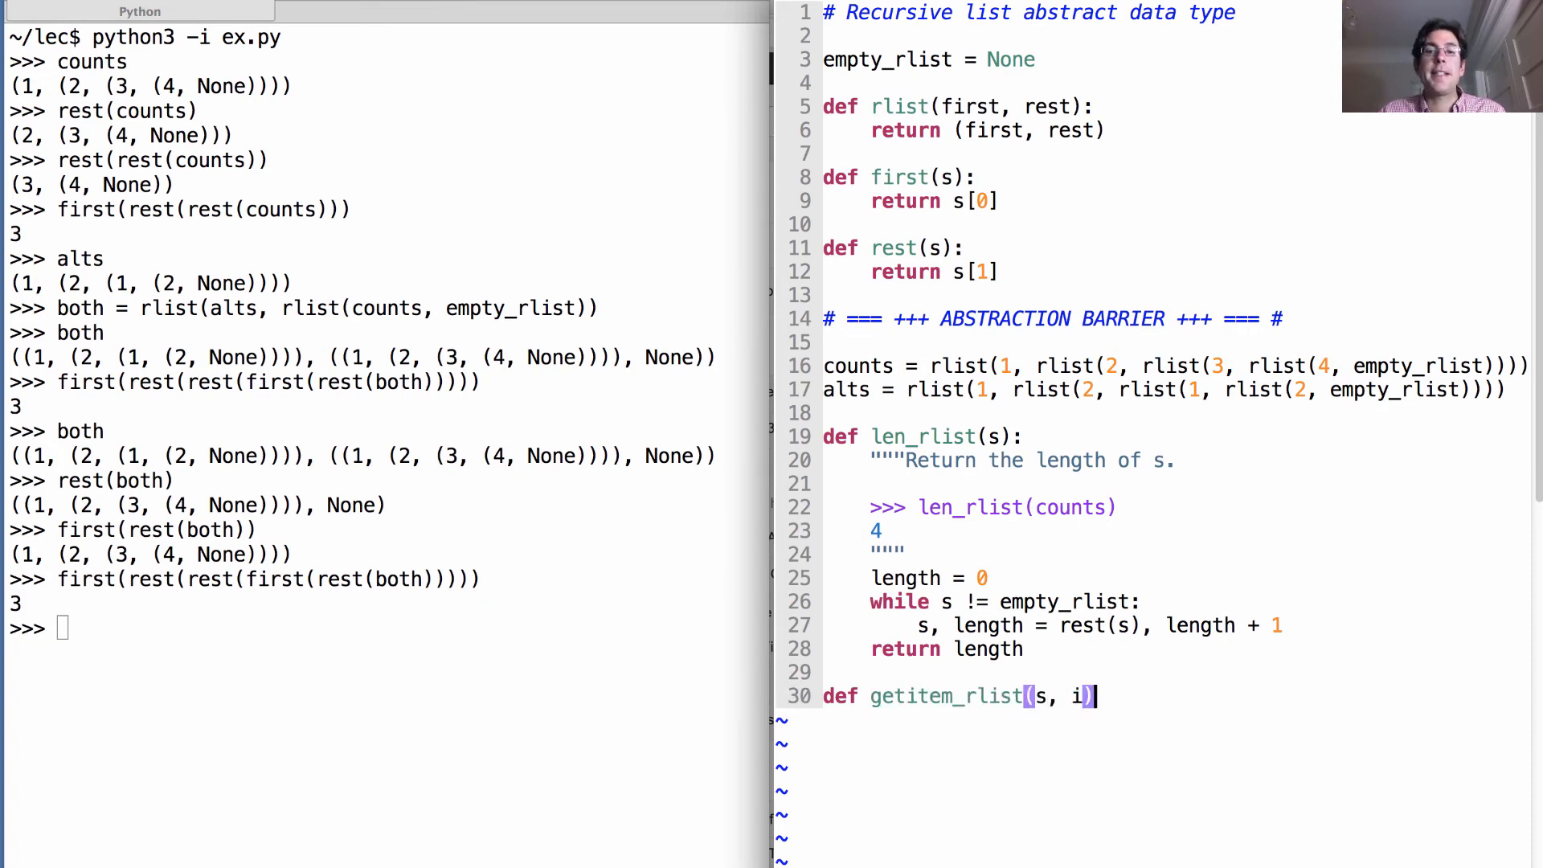
pyautogui.write(':')
# - Write the getitem_rlist docstring with the doctest getitem_rlist(alts, 3) returning 2 and close the quotes
pyautogui.press('Return')
pyautogui.write('"""')
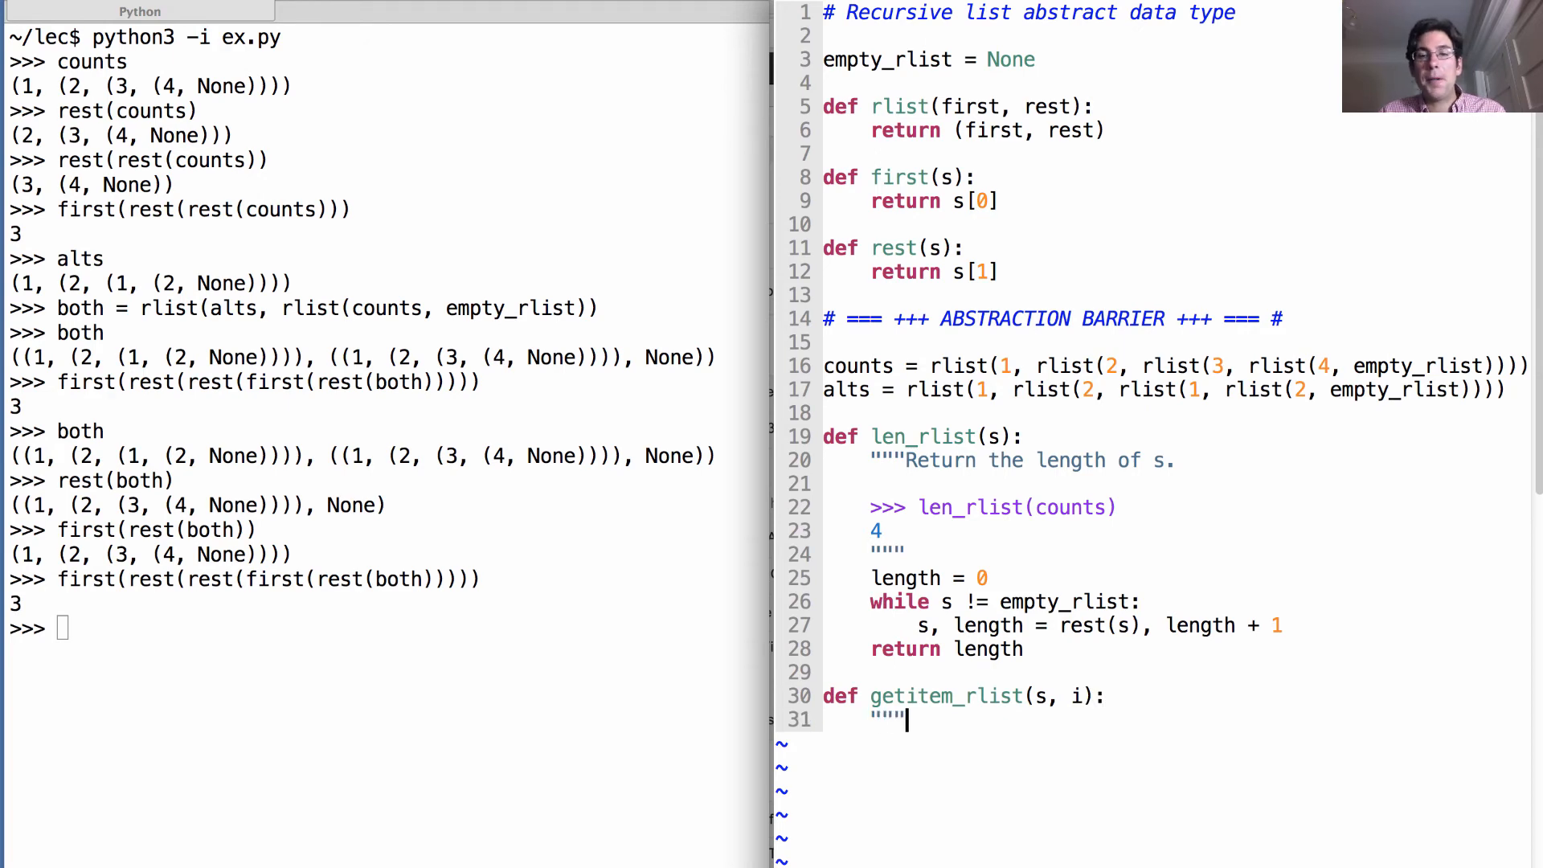
pyautogui.write('Retu')
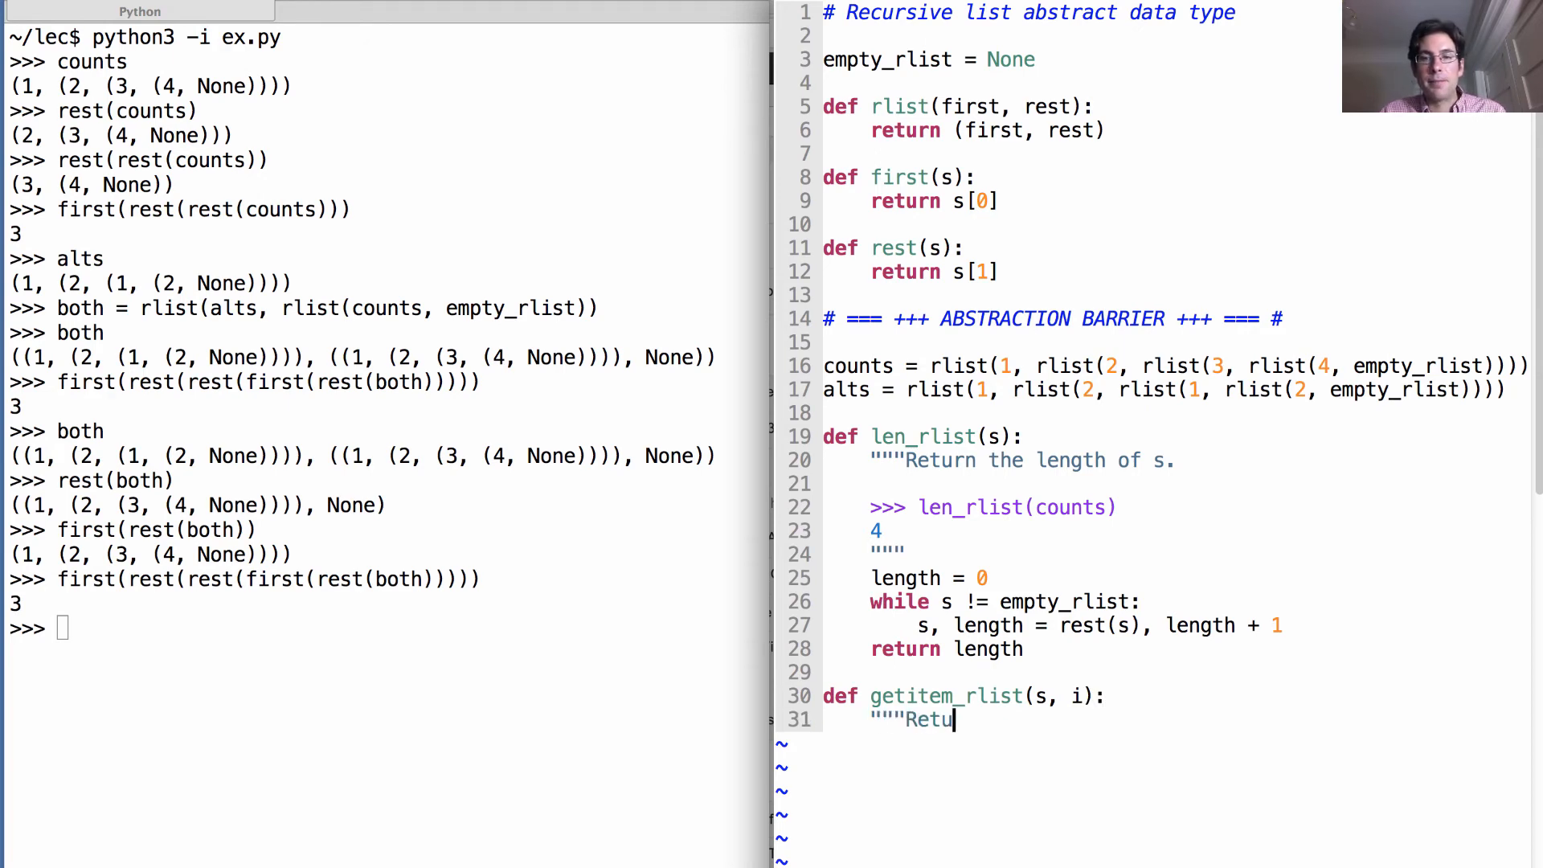
pyautogui.write('rn i')
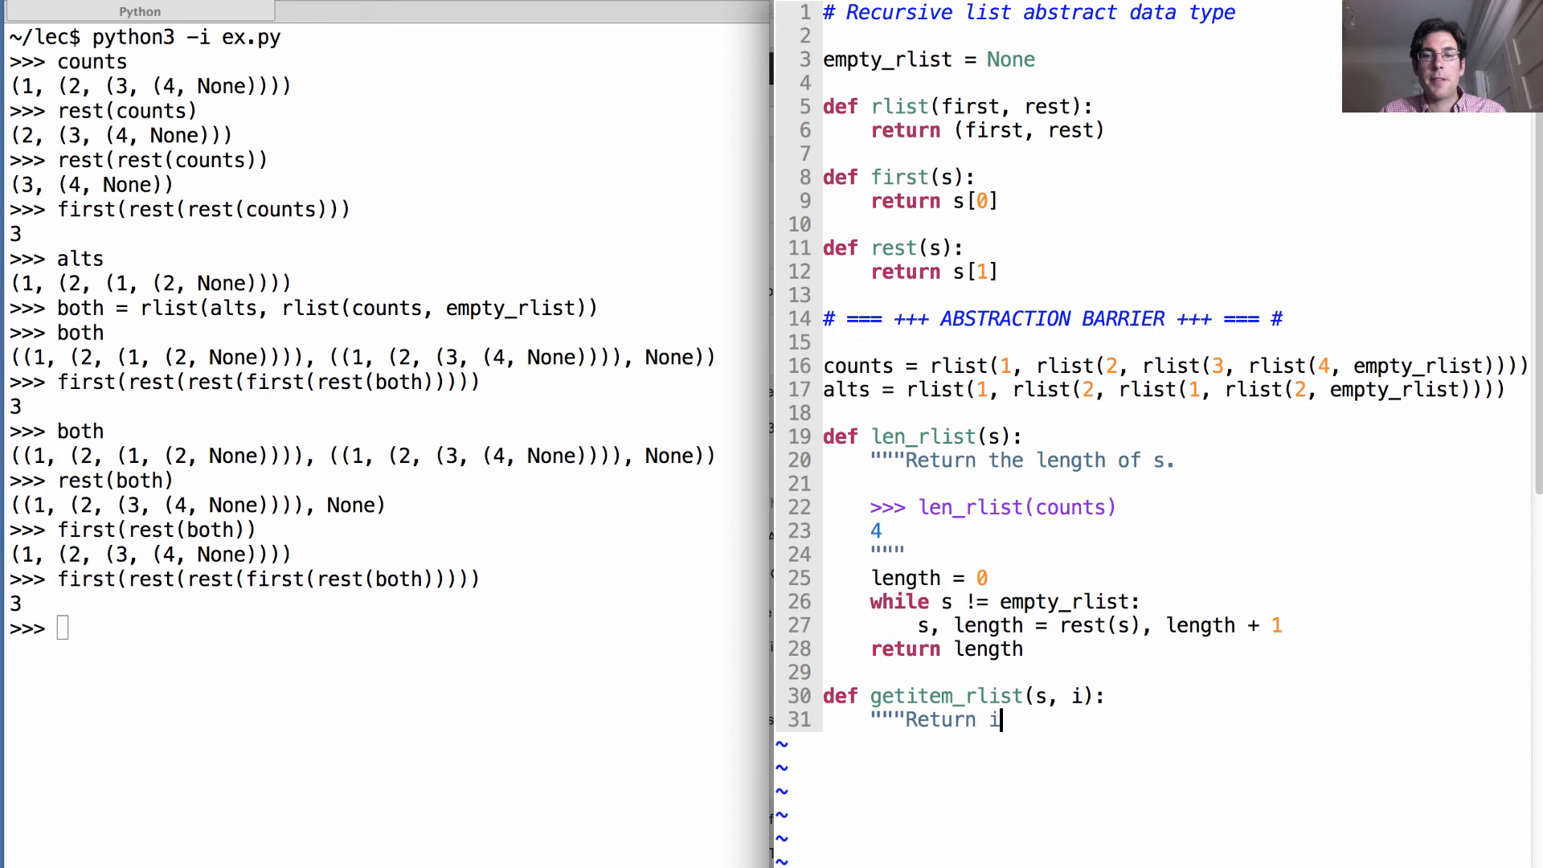
pyautogui.press('BackSpace')
pyautogui.write('the elem')
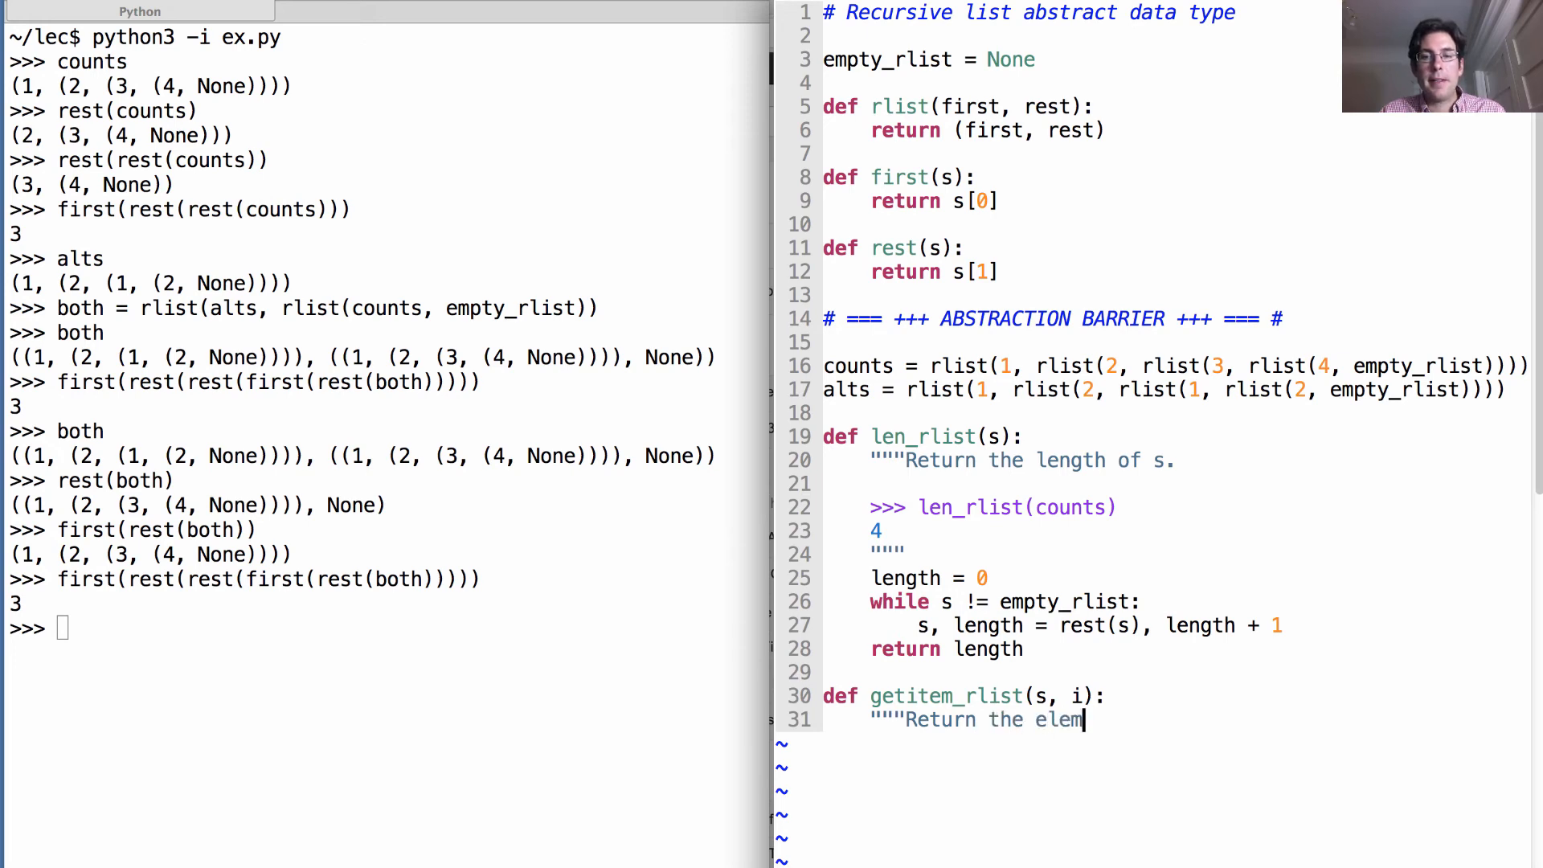
pyautogui.write('ent of s and')
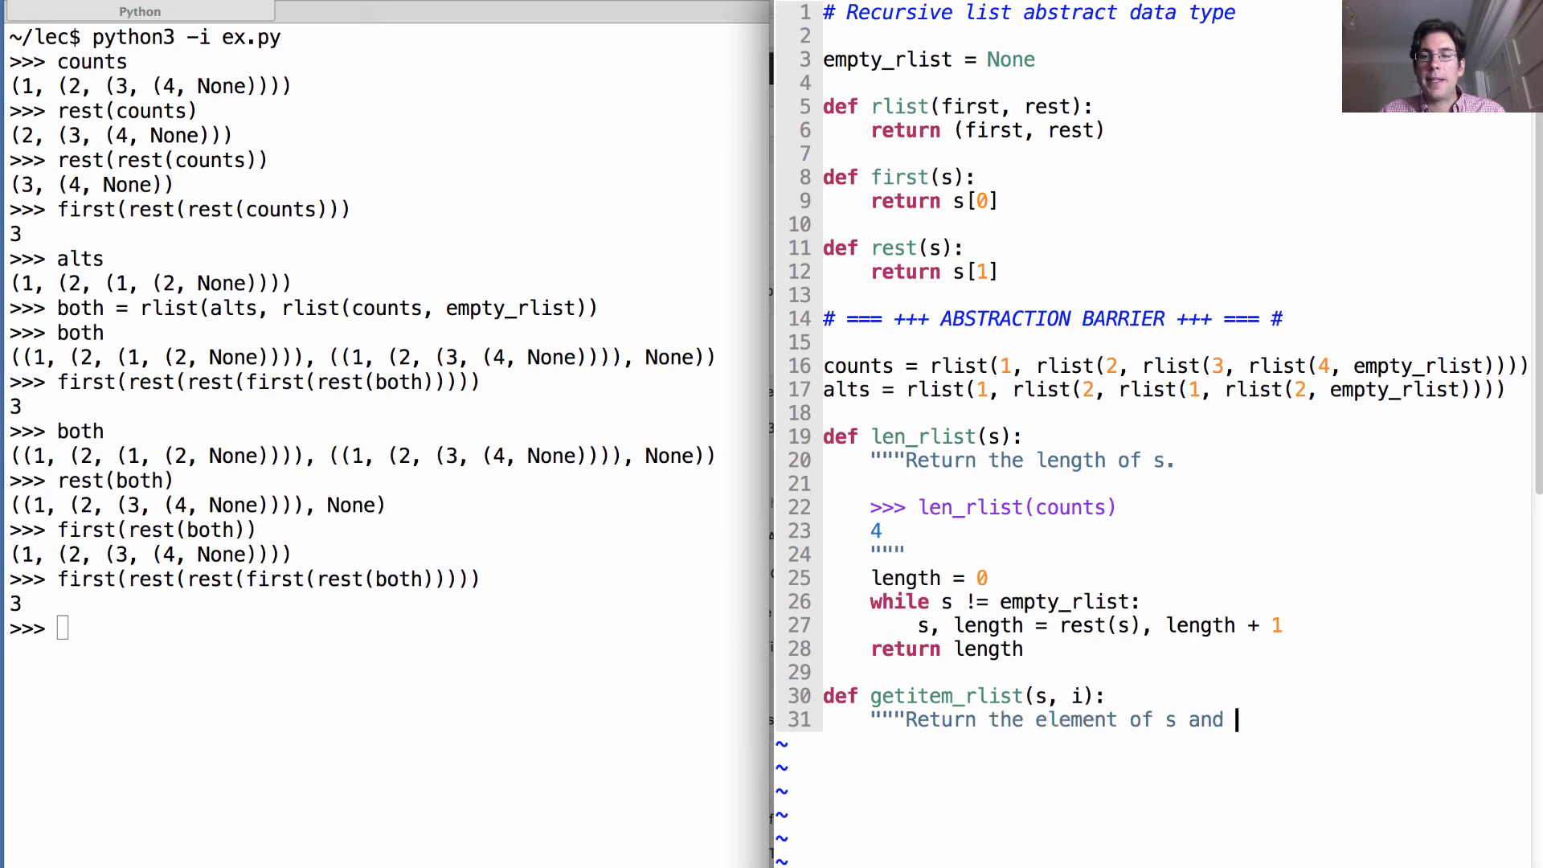
pyautogui.press('BackSpace')
pyautogui.press('BackSpace')
pyautogui.press('BackSpace')
pyautogui.write('t index i.')
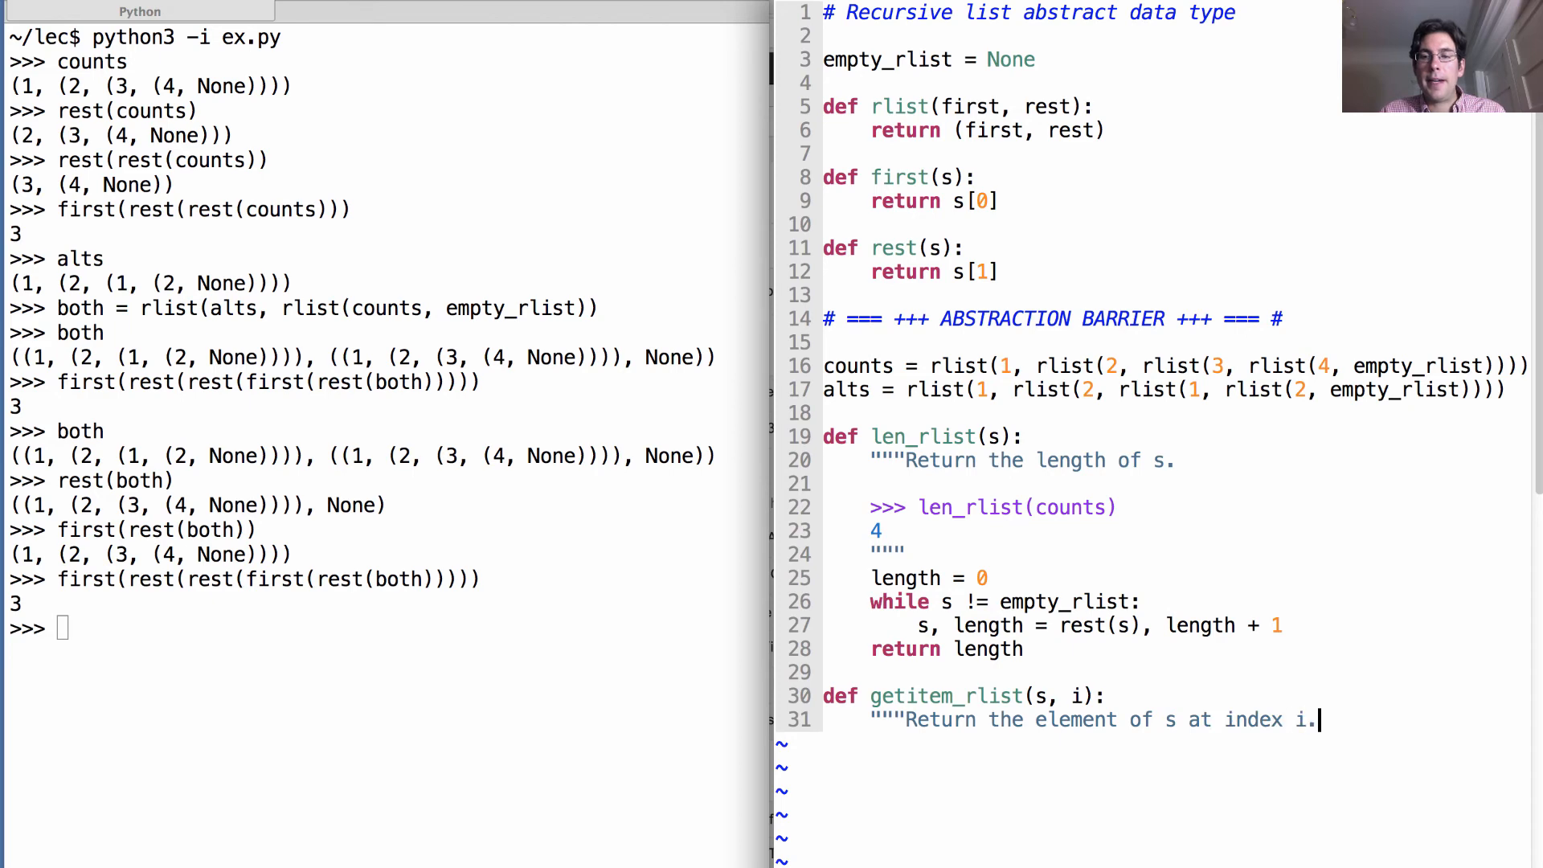
pyautogui.press('Return')
pyautogui.press('Return')
pyautogui.write('>>> ')
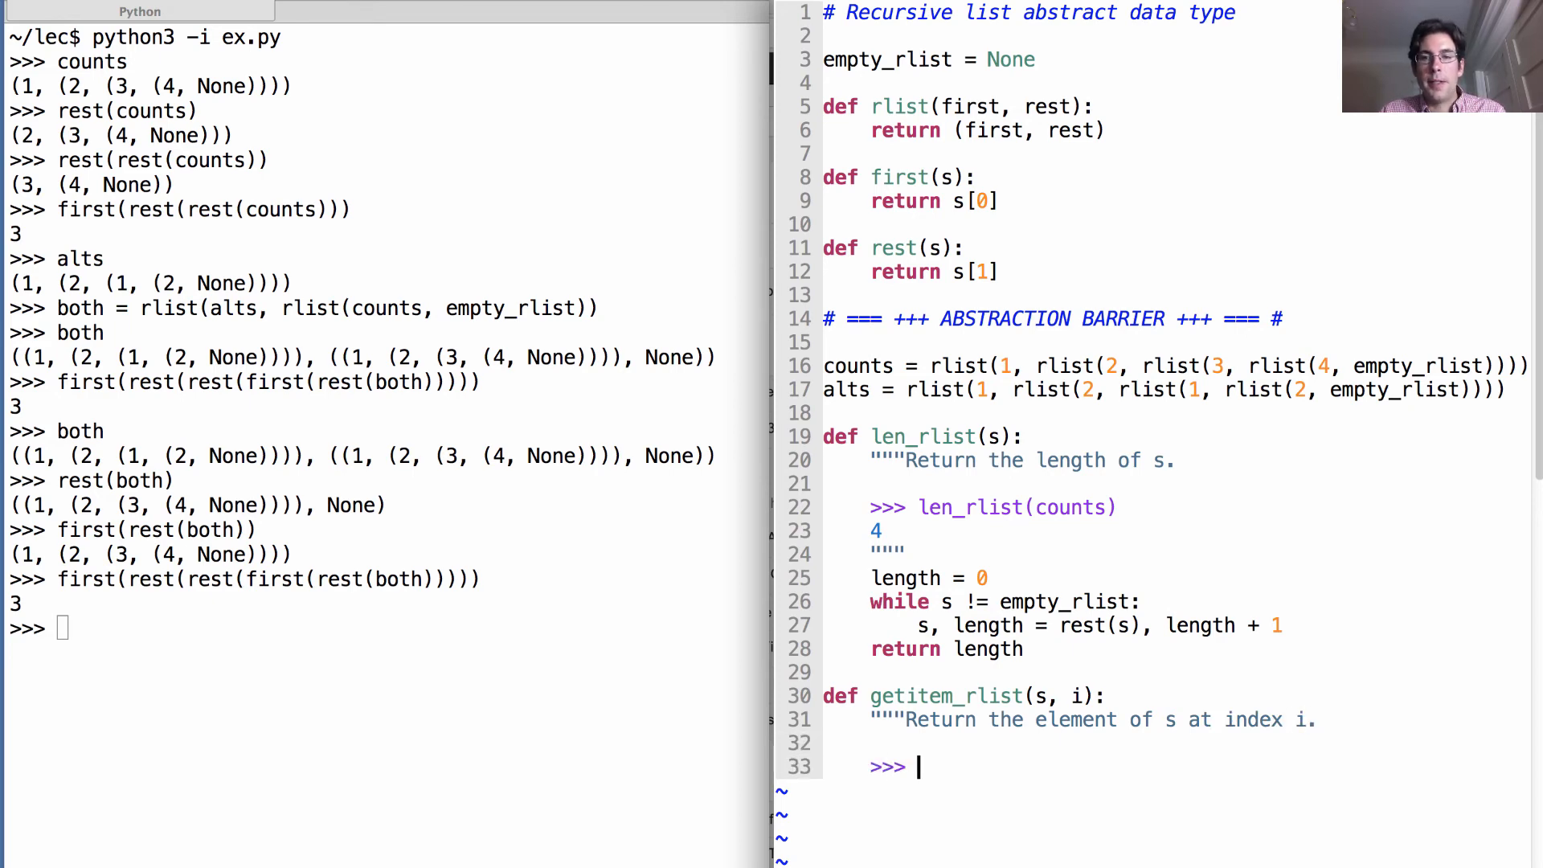
pyautogui.write('gitem')
pyautogui.press('BackSpace')
pyautogui.press('BackSpace')
pyautogui.press('BackSpace')
pyautogui.write('eti')
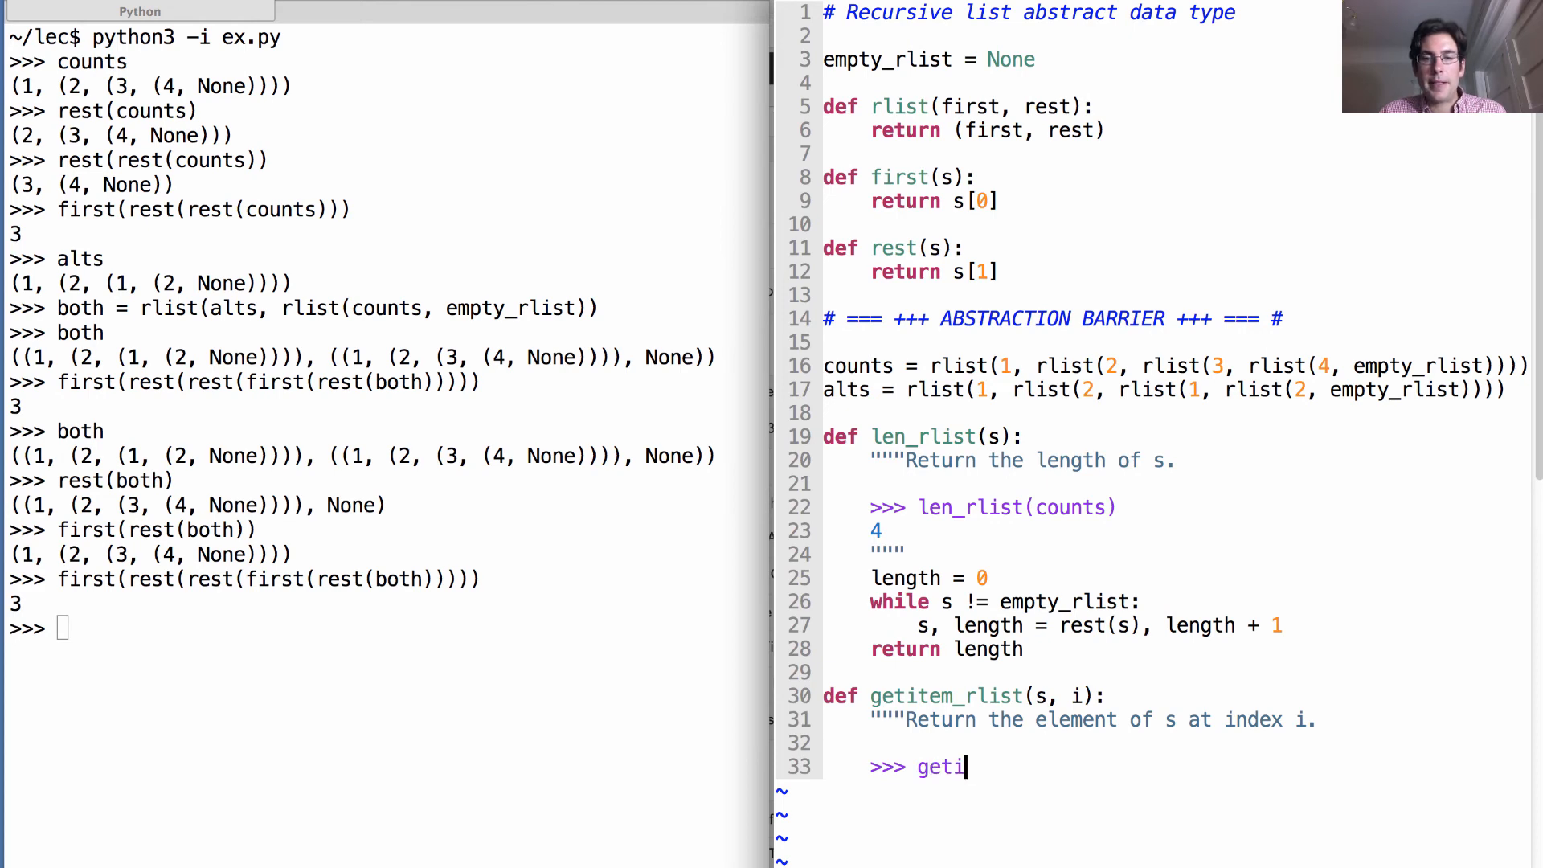
pyautogui.write('tem_rlist(')
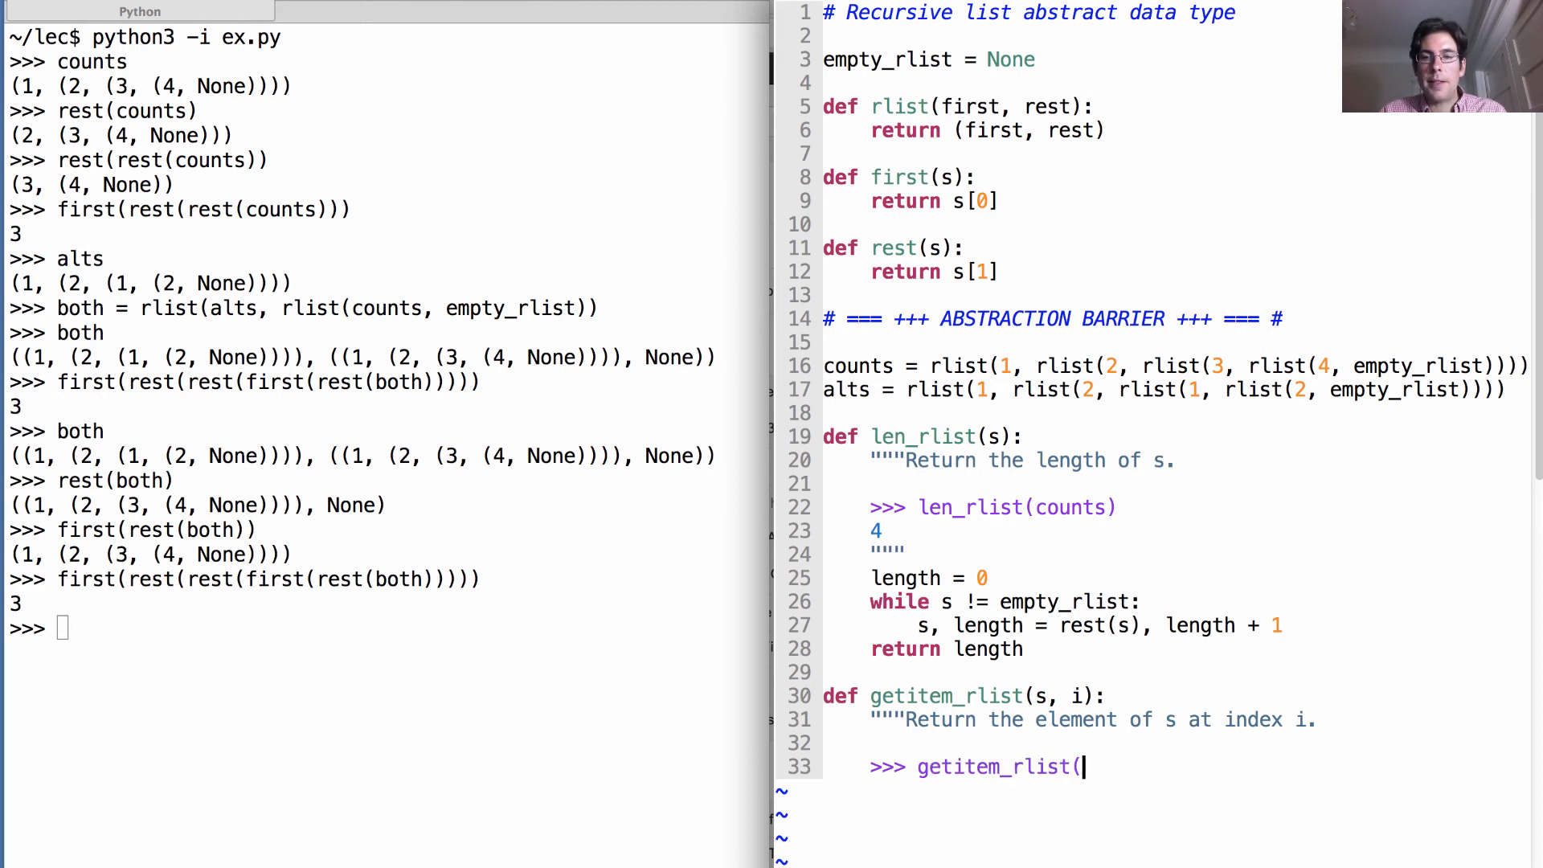
pyautogui.write('alts, ')
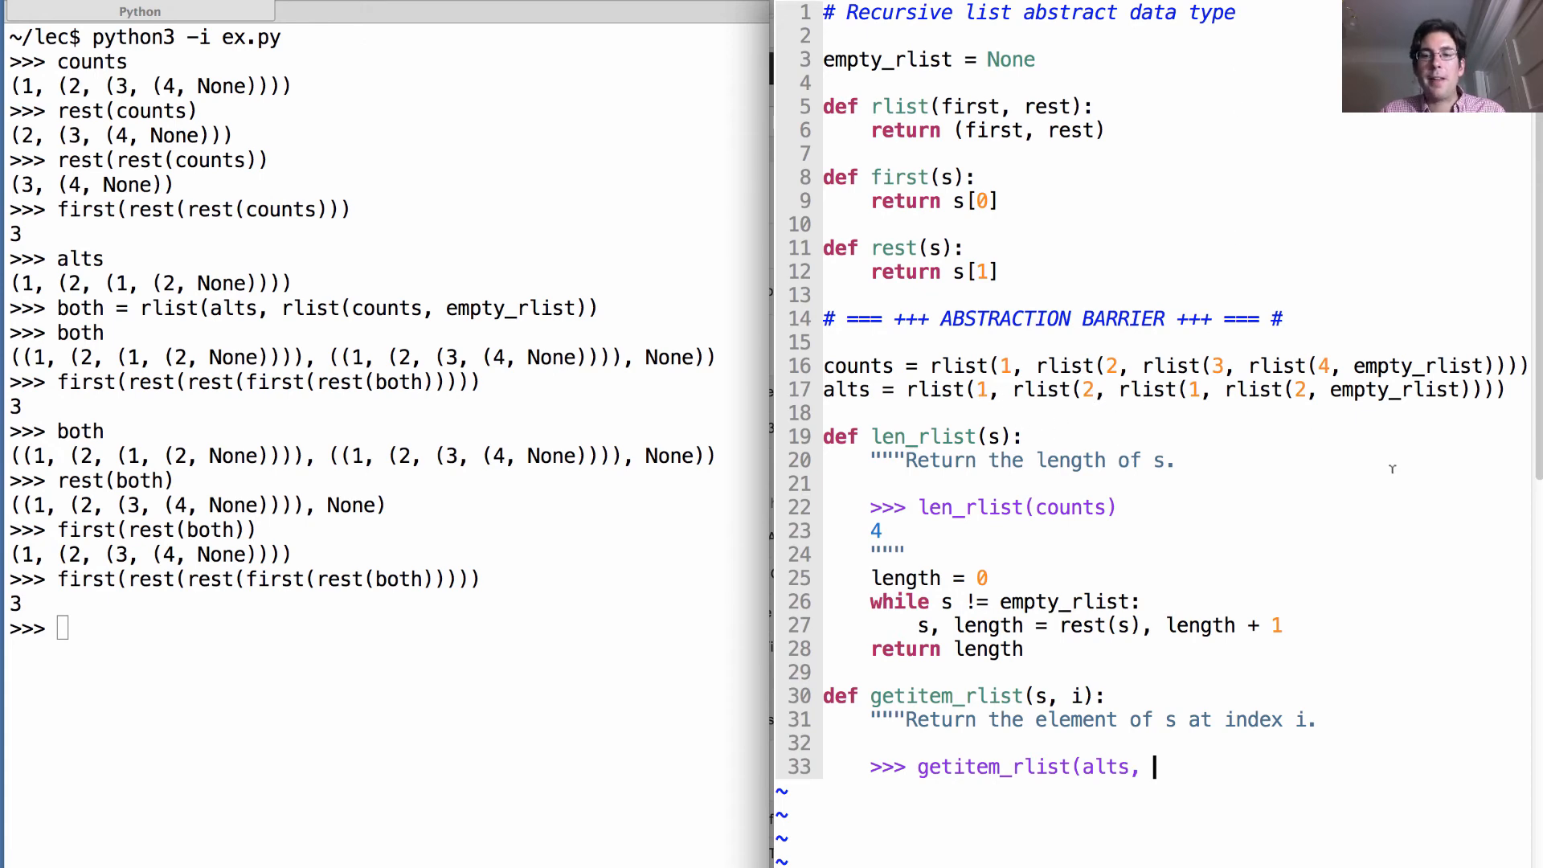
pyautogui.write('3)')
pyautogui.press('Return')
pyautogui.write('2')
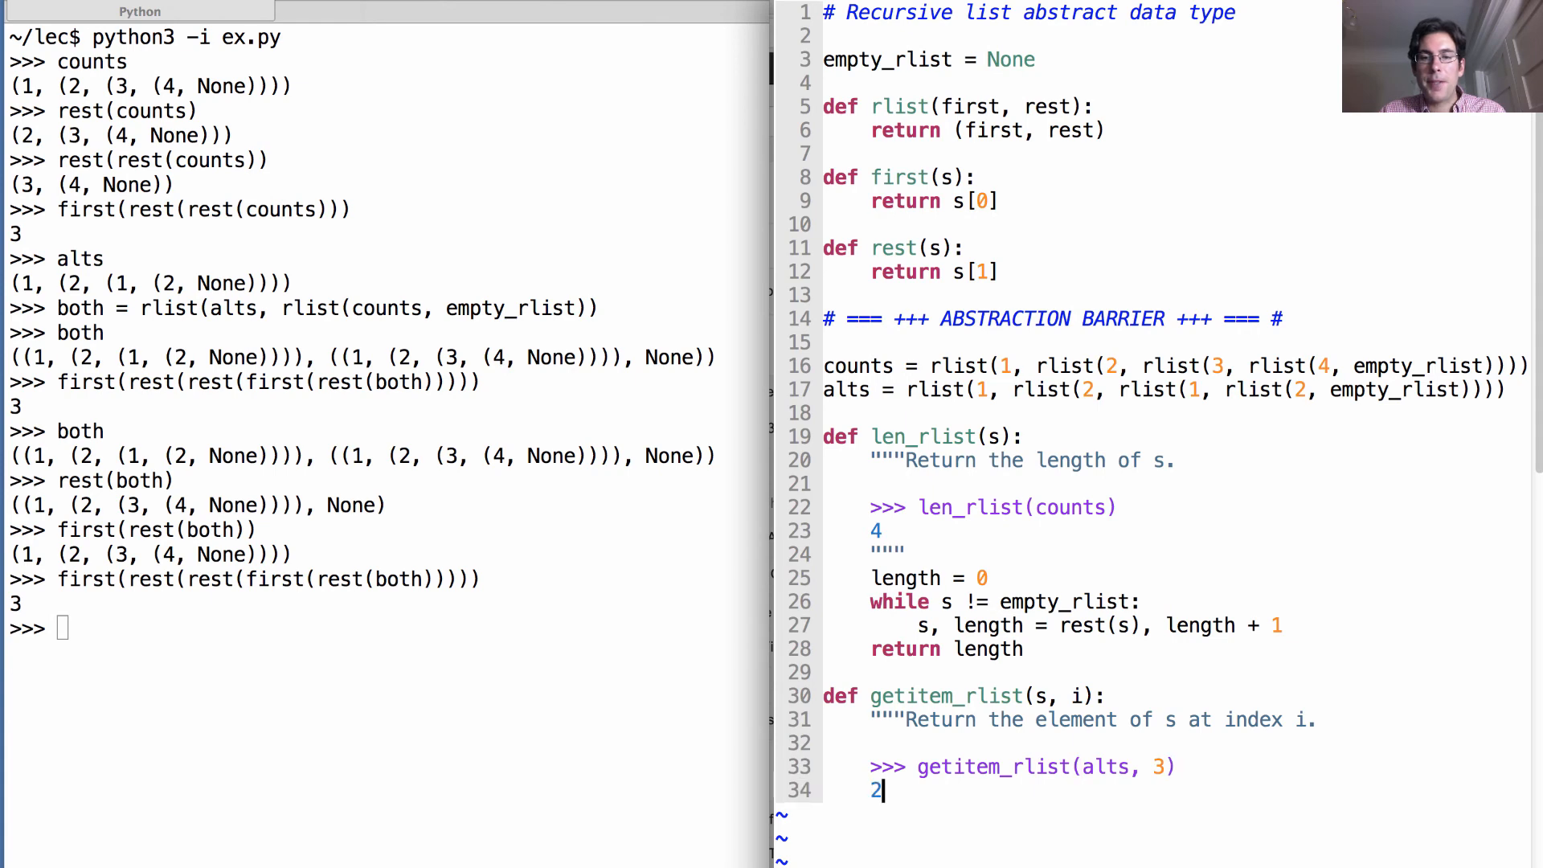
pyautogui.press('Return')
pyautogui.write('"')
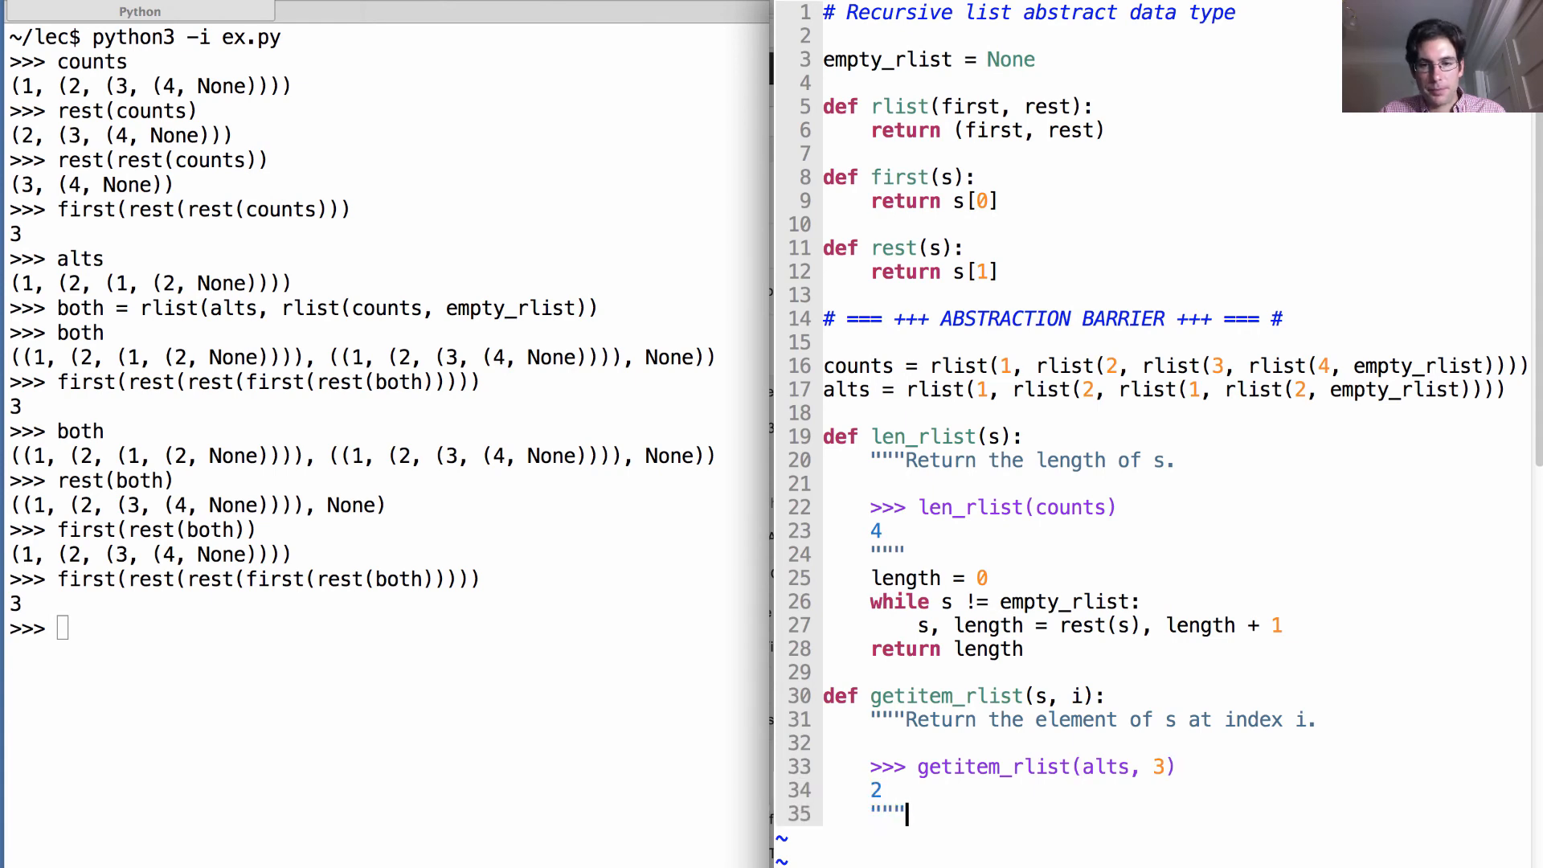
pyautogui.press('Escape')
pyautogui.press('z')
pyautogui.press('z')
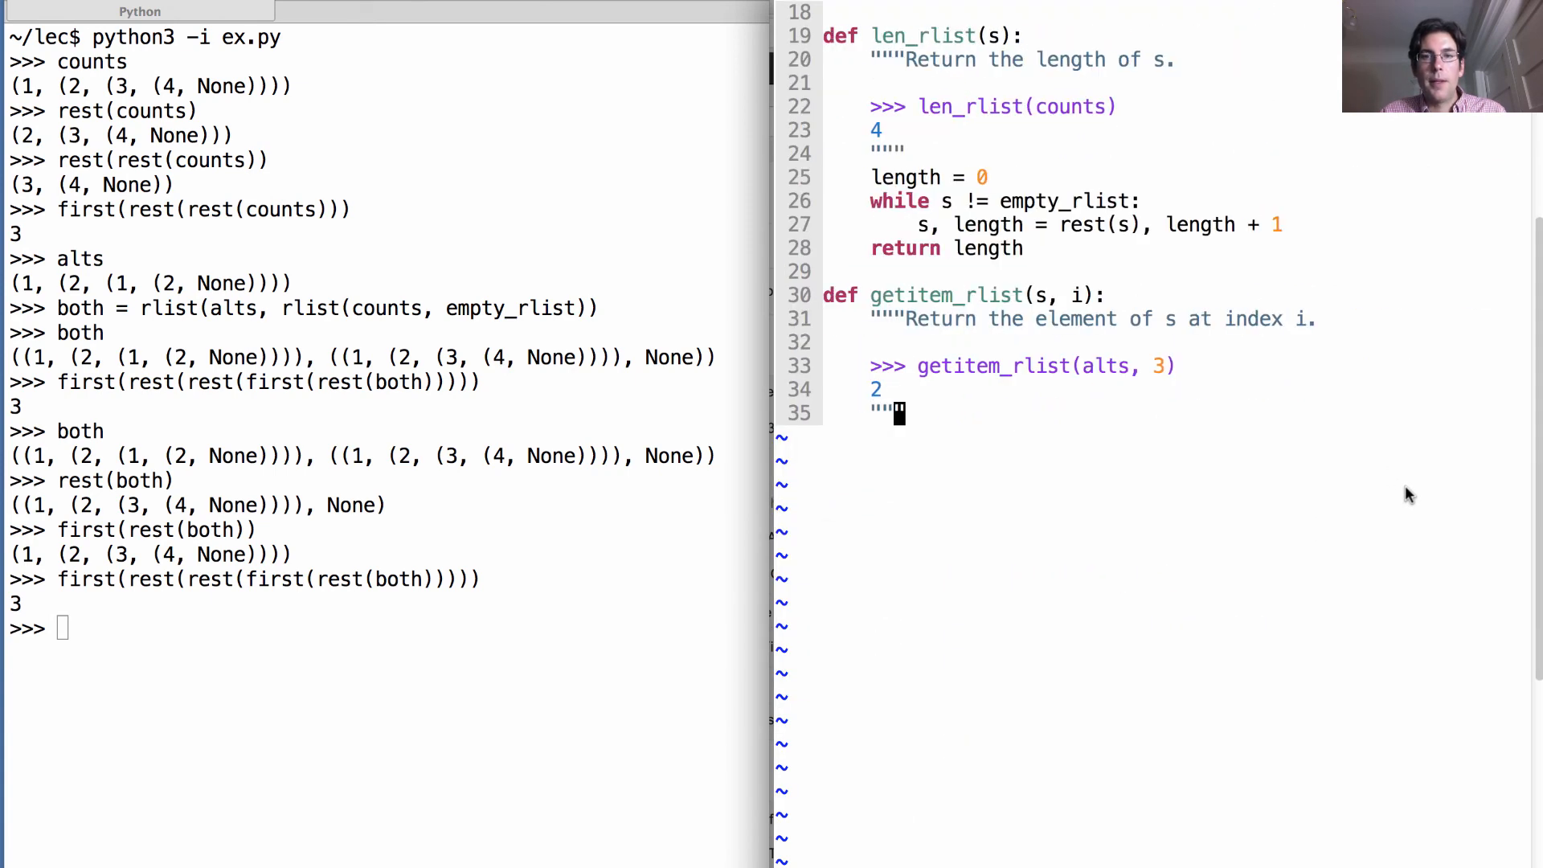
# - Write the getitem_rlist body: while i > 0 do s, i = rest(s), i - 1, then return first(s)
pyautogui.press('o')
pyautogui.press('Return')
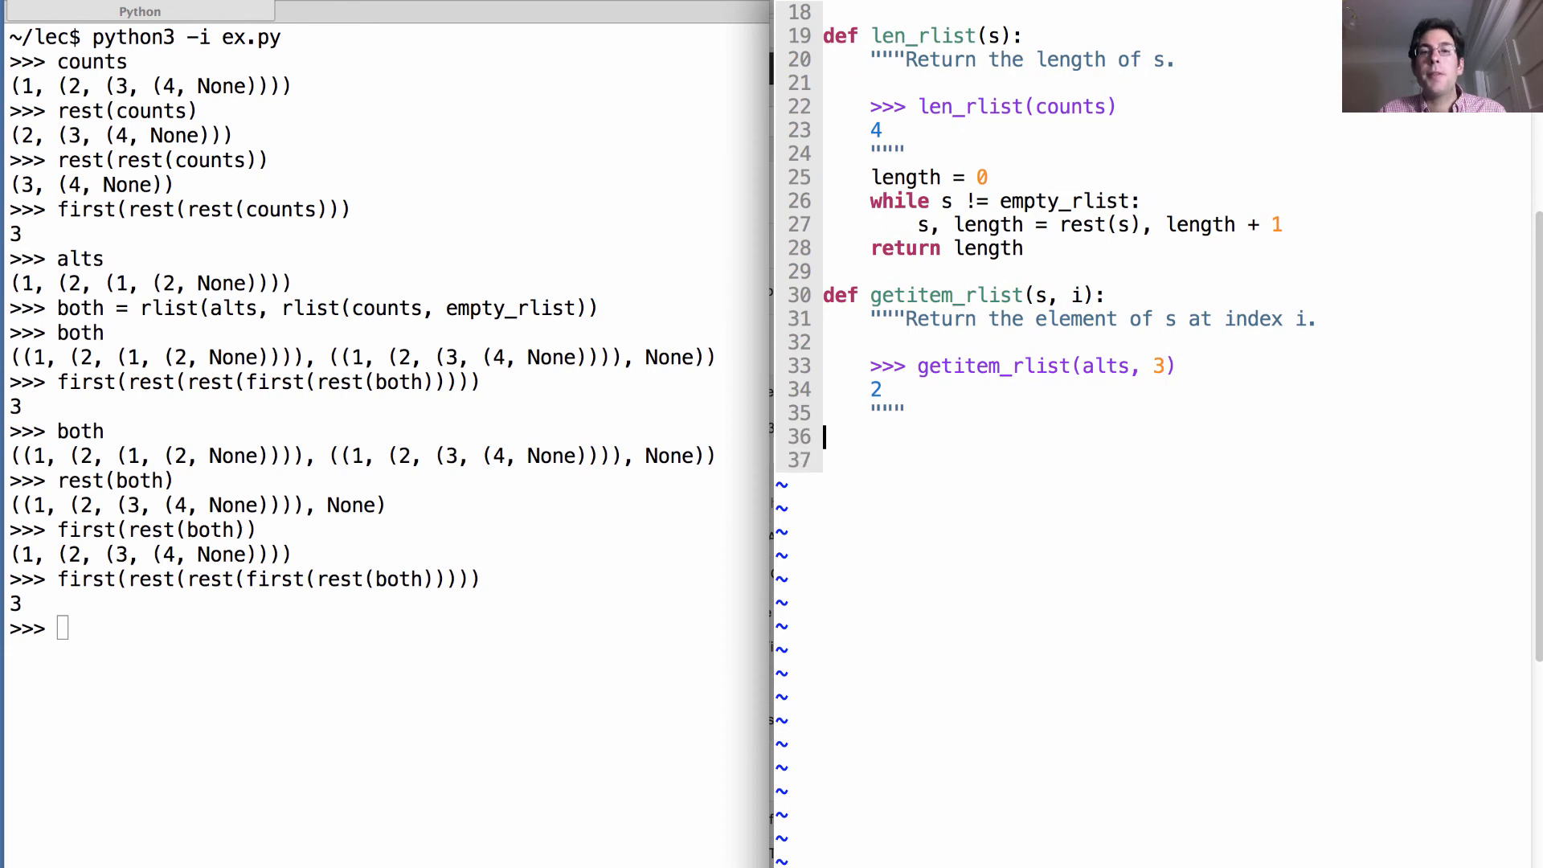
pyautogui.write('while i ')
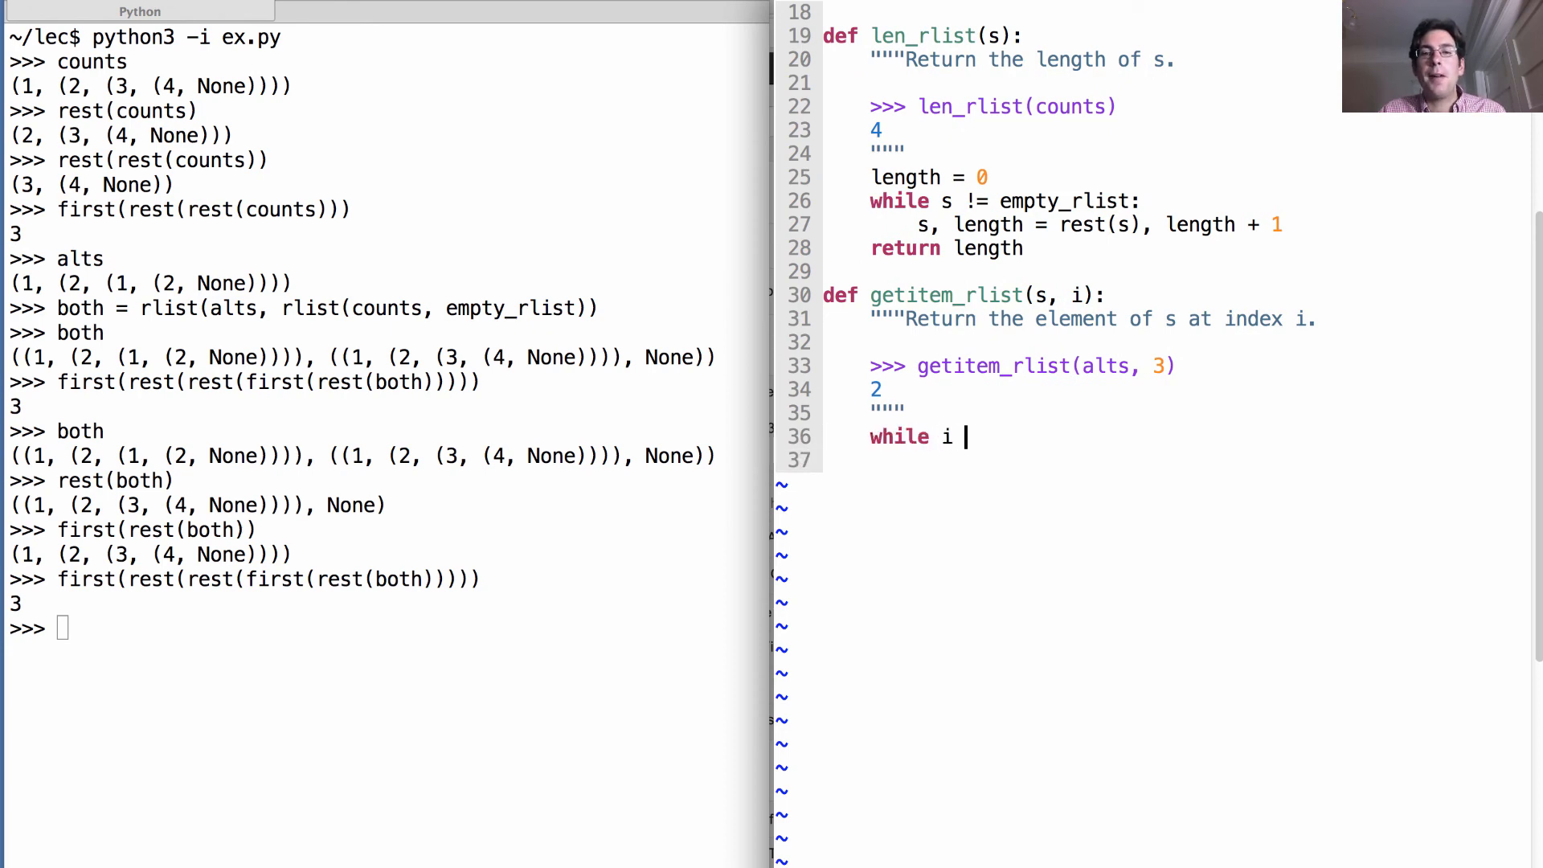
pyautogui.write('> 0:')
pyautogui.press('Return')
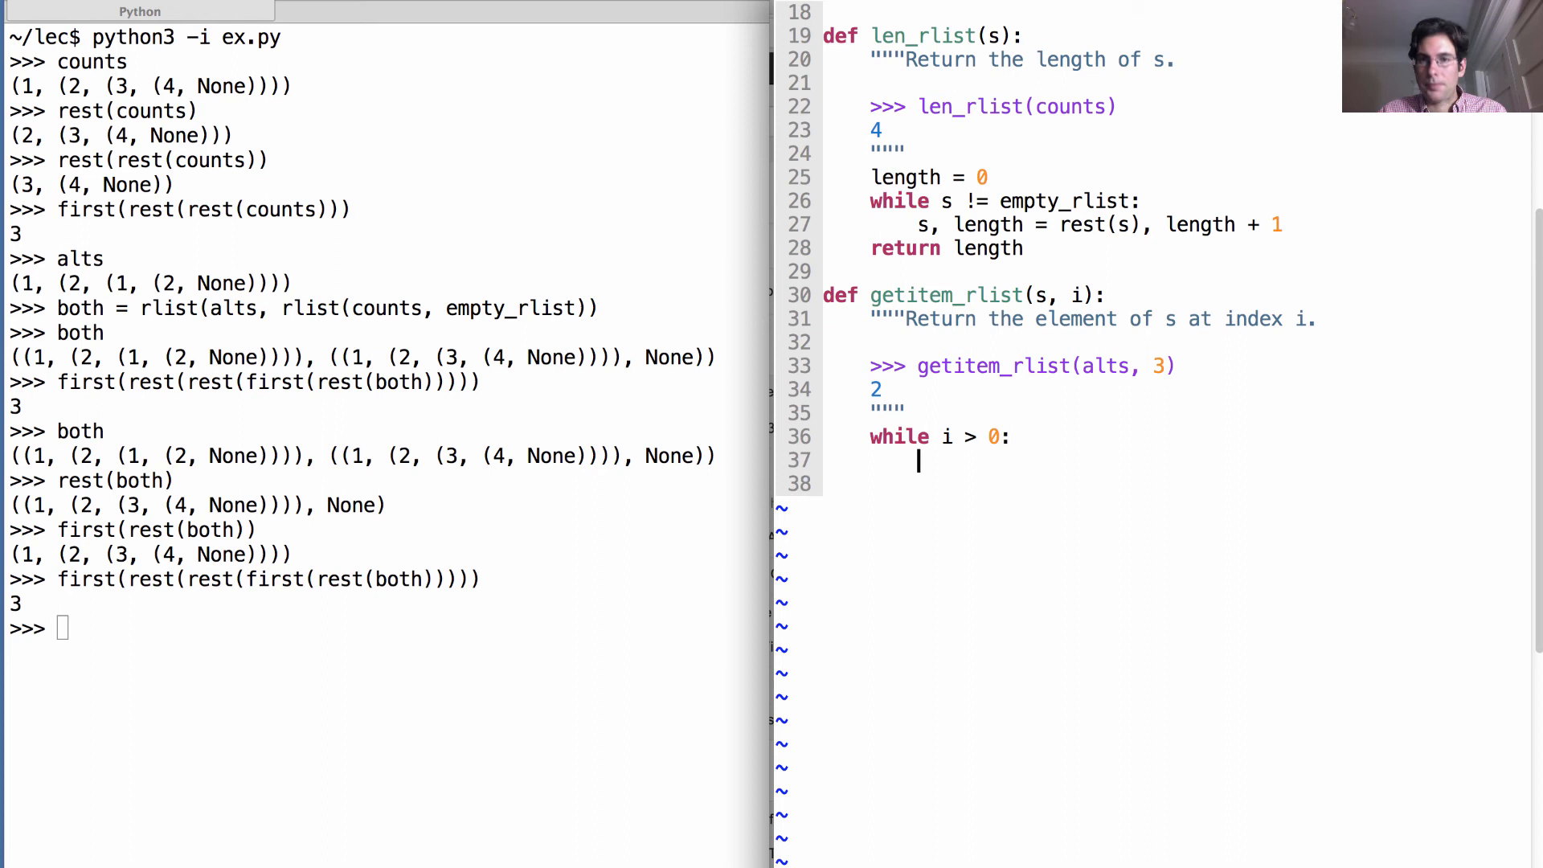
pyautogui.write('s, ')
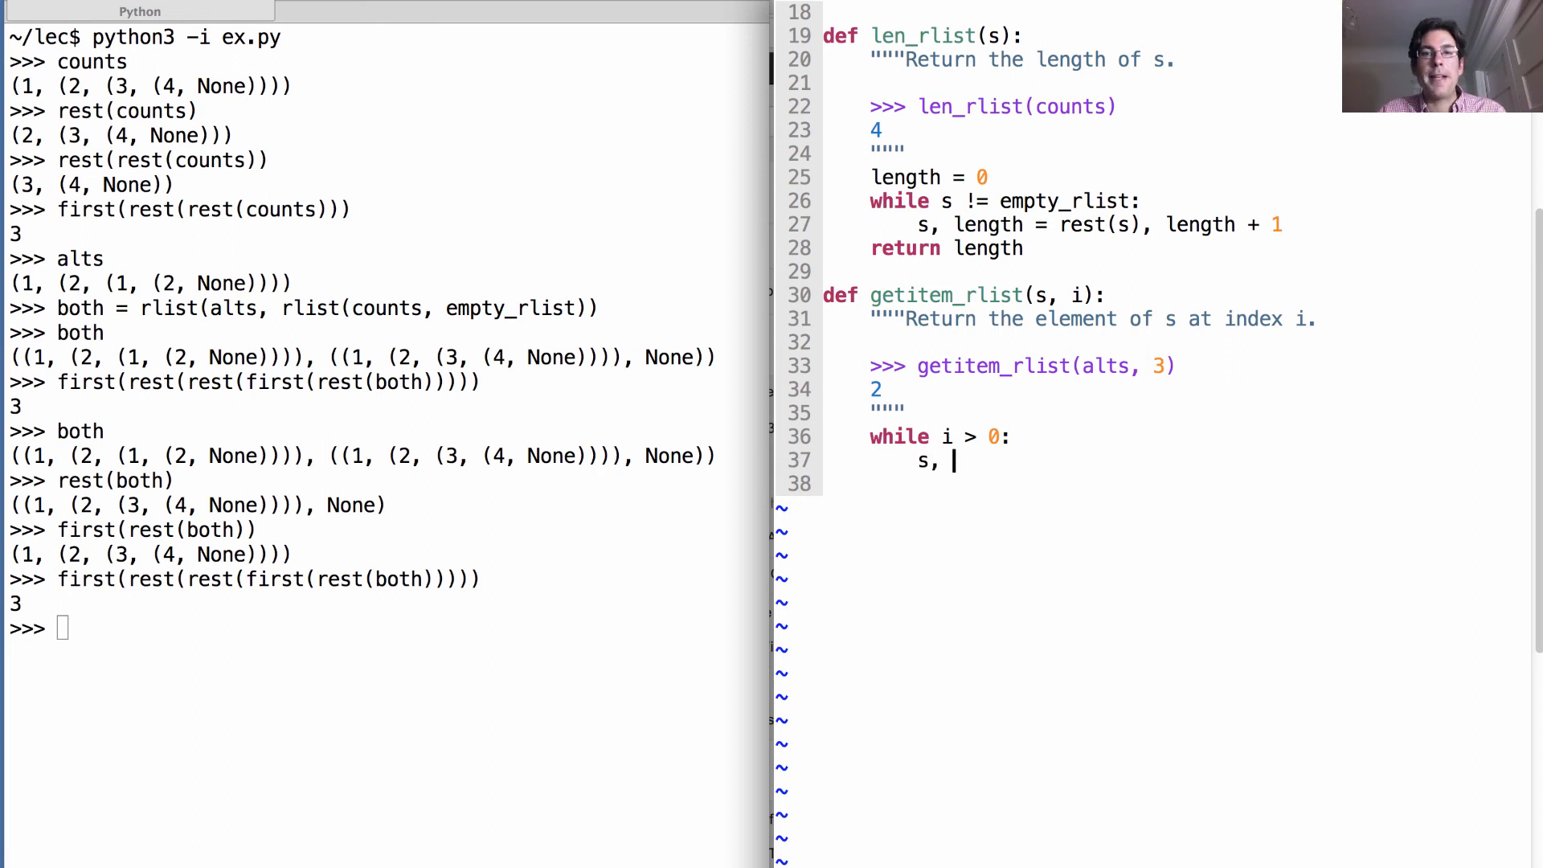
pyautogui.write('i = rest(')
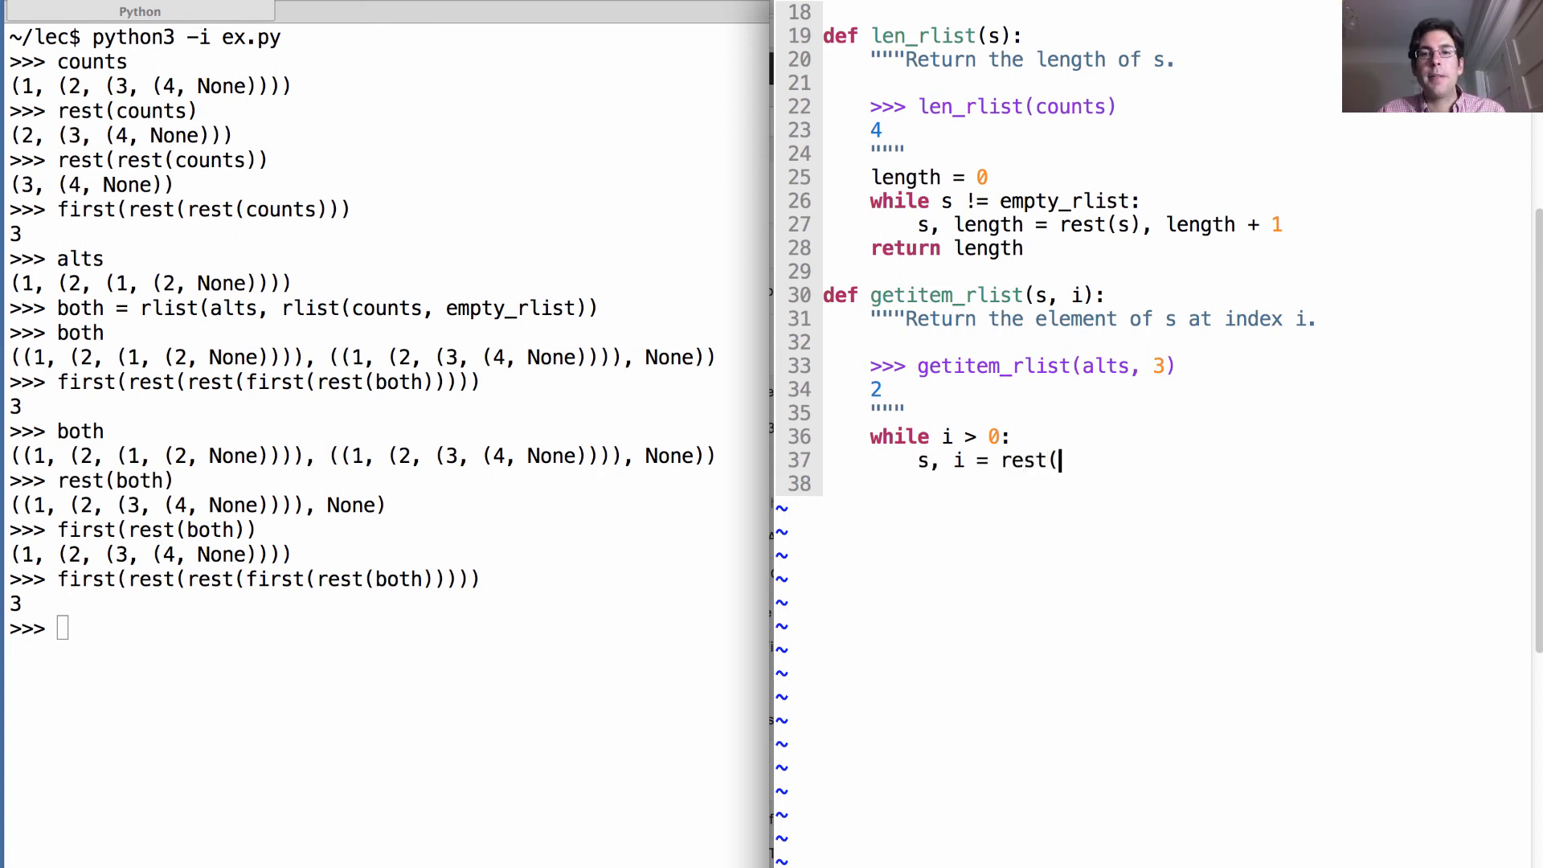
pyautogui.write('s), i -')
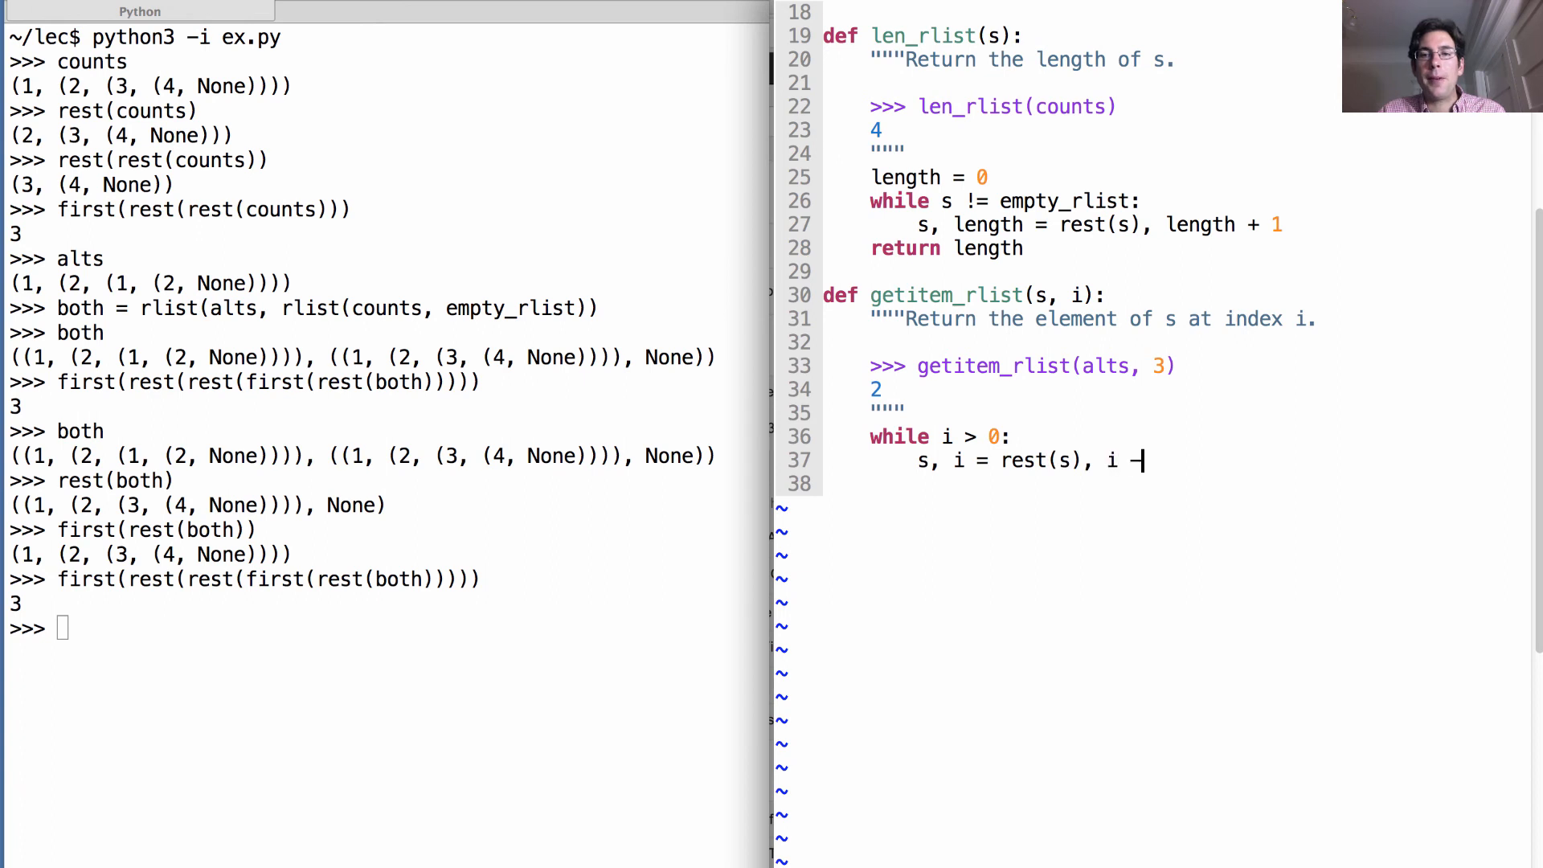
pyautogui.write(' 1')
pyautogui.press('Return')
pyautogui.press('BackSpace')
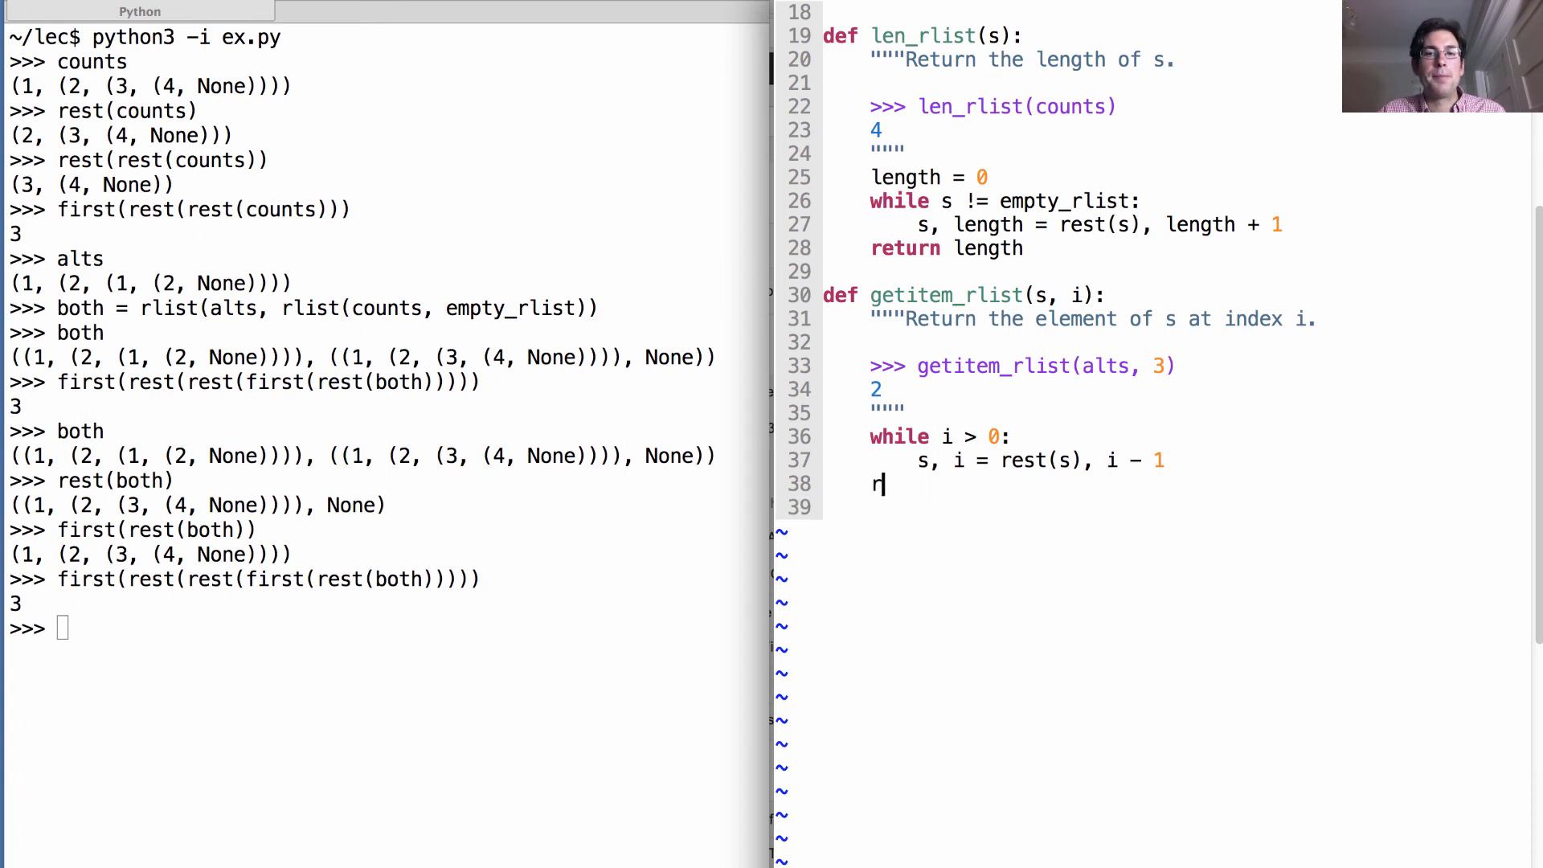
pyautogui.write('return first')
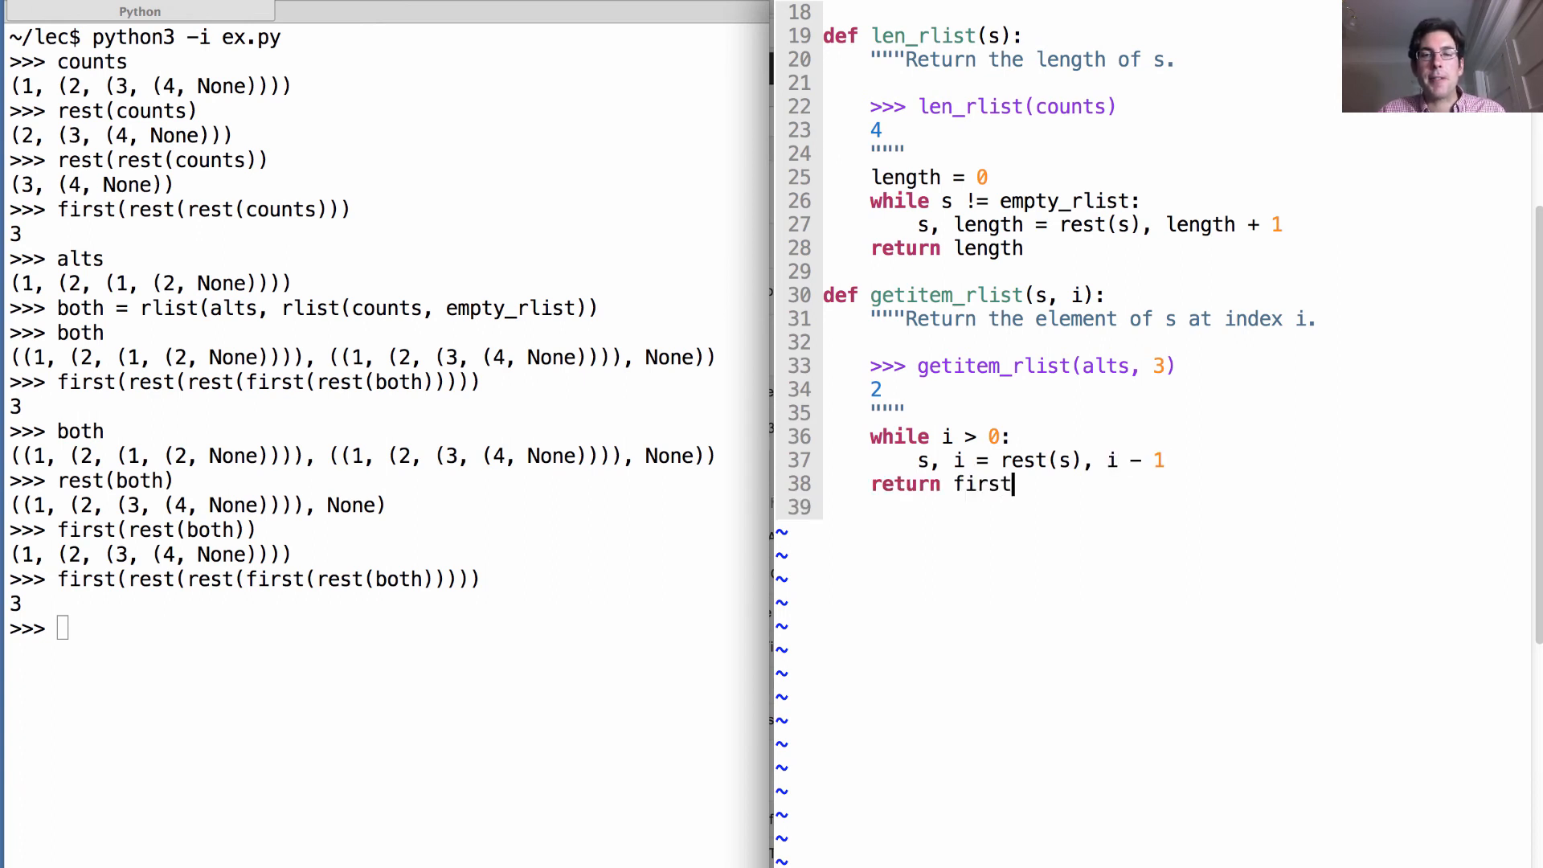
pyautogui.write('(s)')
pyautogui.press('Escape')
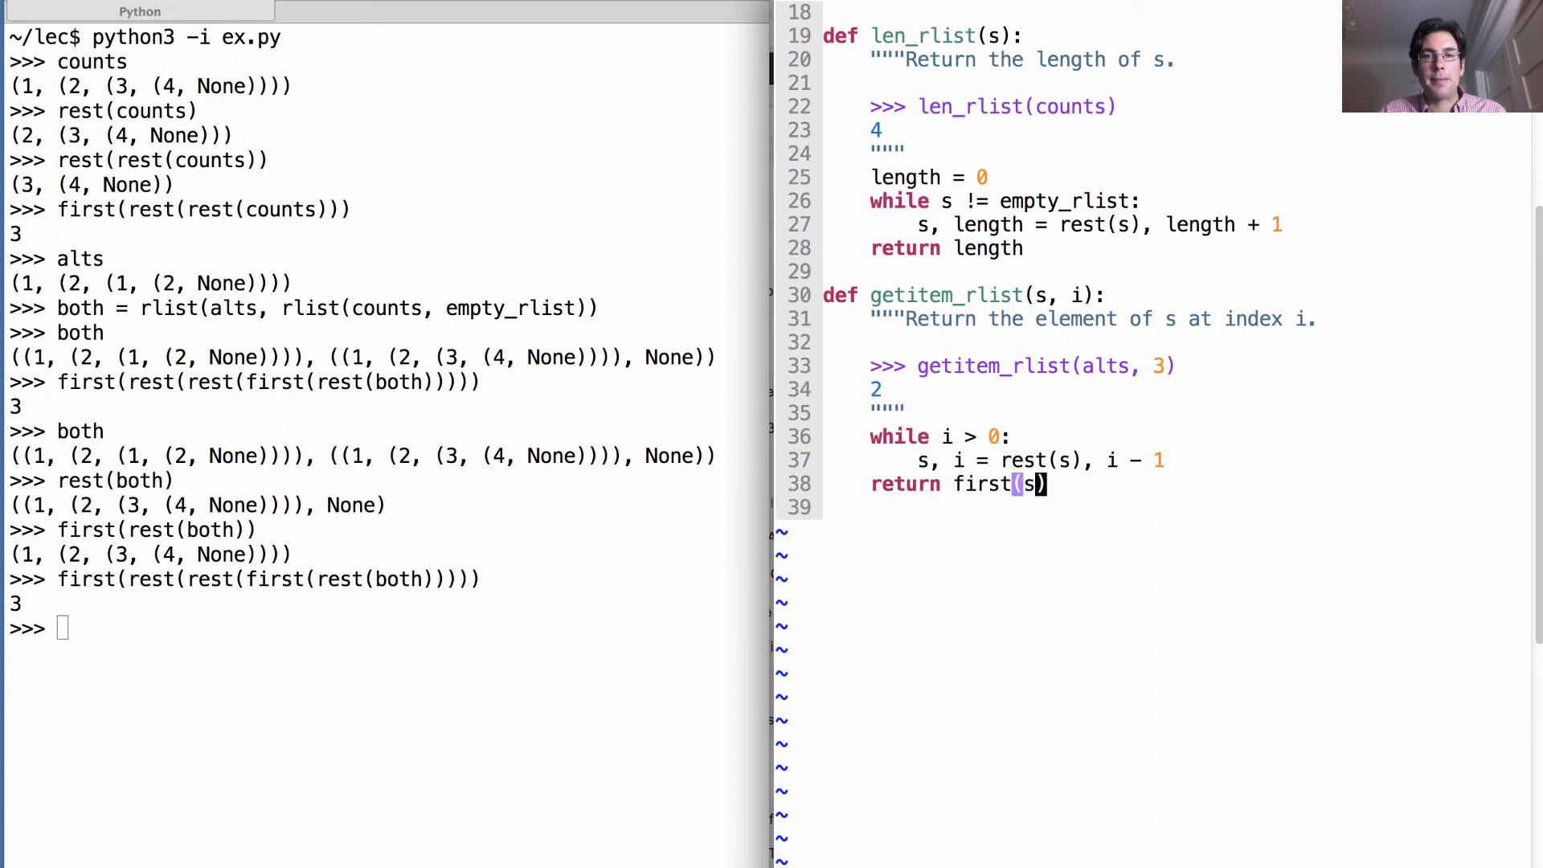
# - Save ex.py, move to the left terminal and exit the interactive Python session to the bash prompt
pyautogui.press(':w')
pyautogui.press('Return')
pyautogui.press('super+Left')
pyautogui.hotkey('ctrl', 'd')
pyautogui.write('pytho')
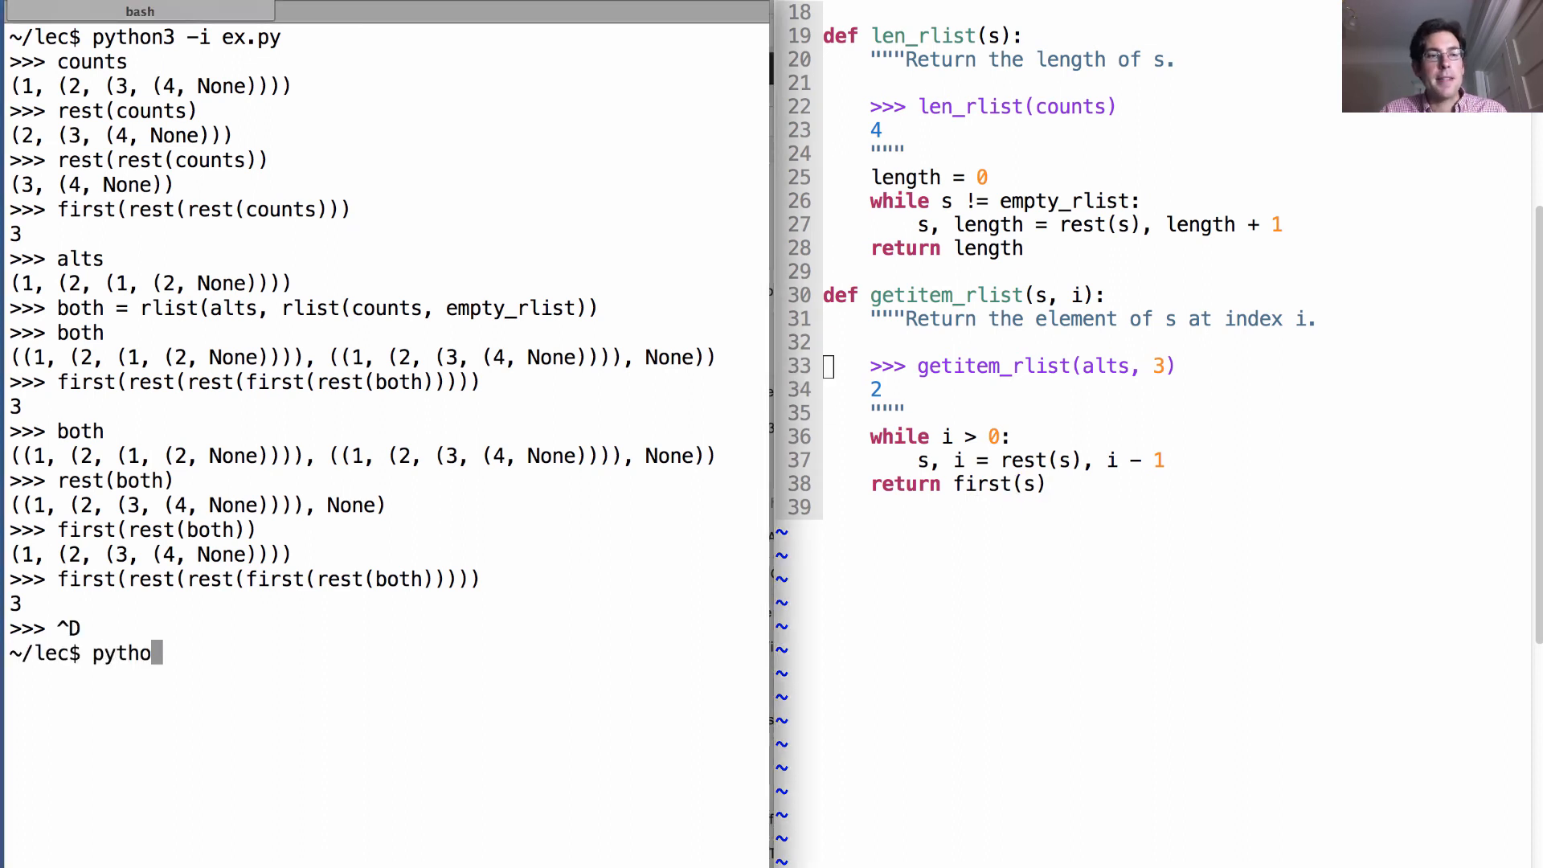
pyautogui.write('n3 -m doctest ')
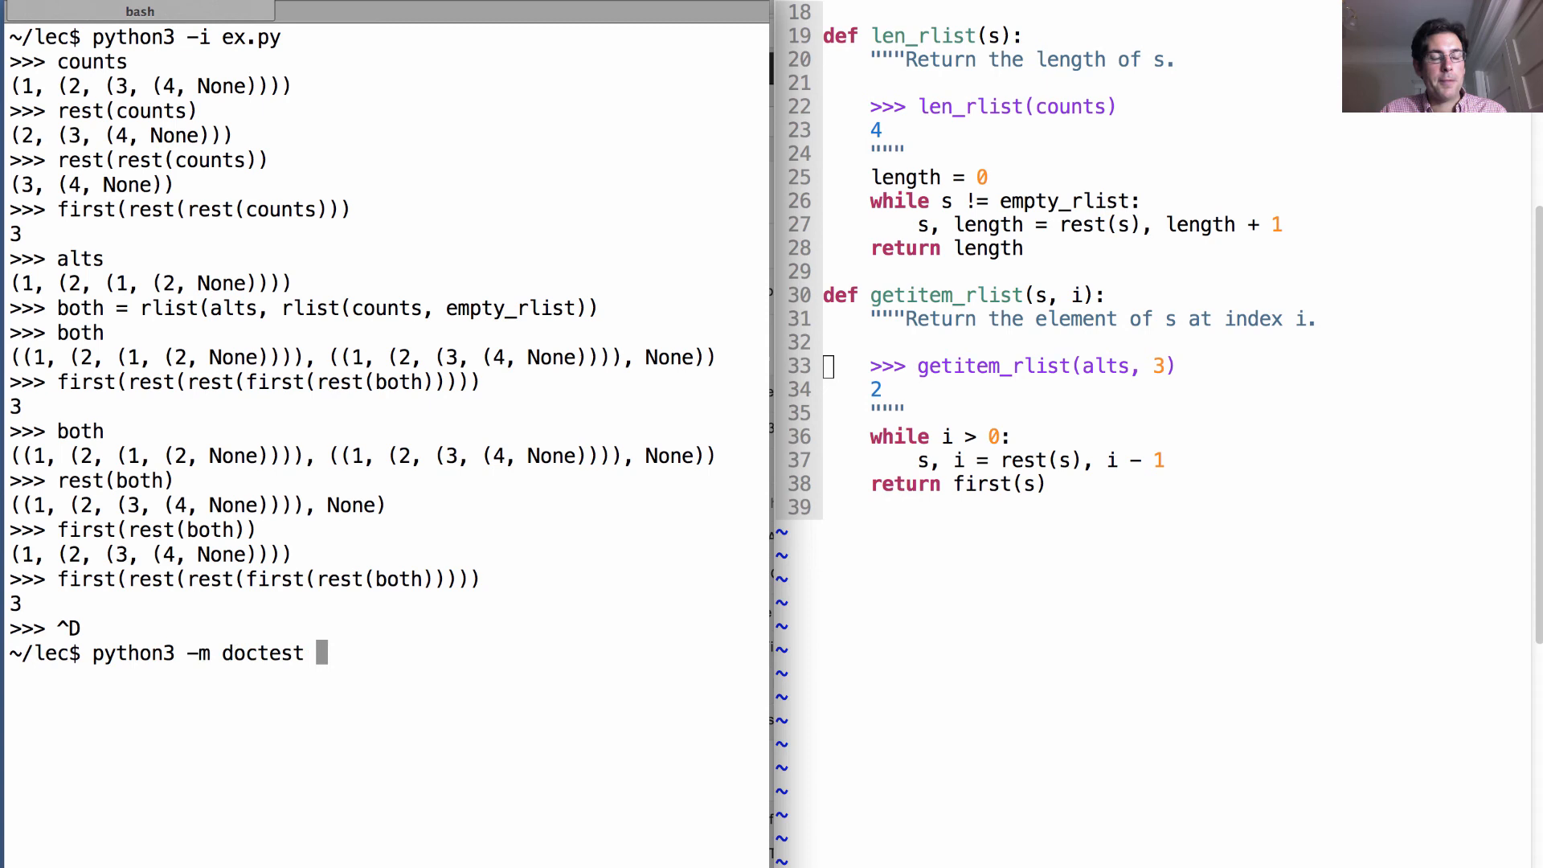
pyautogui.write('ex.py')
# - Run python3 -m doctest ex.py with no output, then recall and clear the command for the next launch
pyautogui.press('Return')
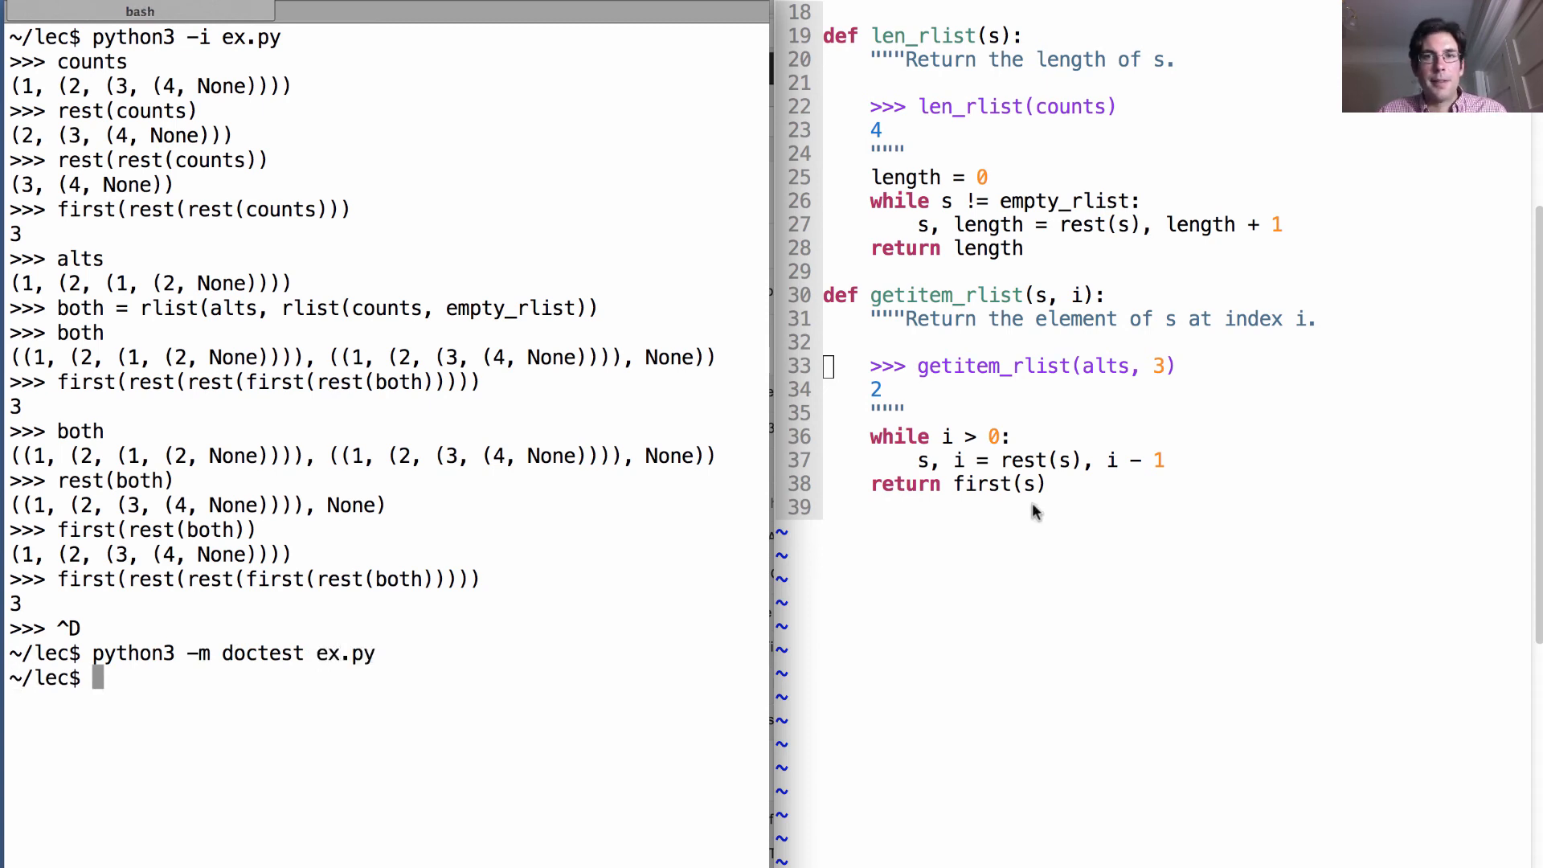
pyautogui.click(1168, 522)
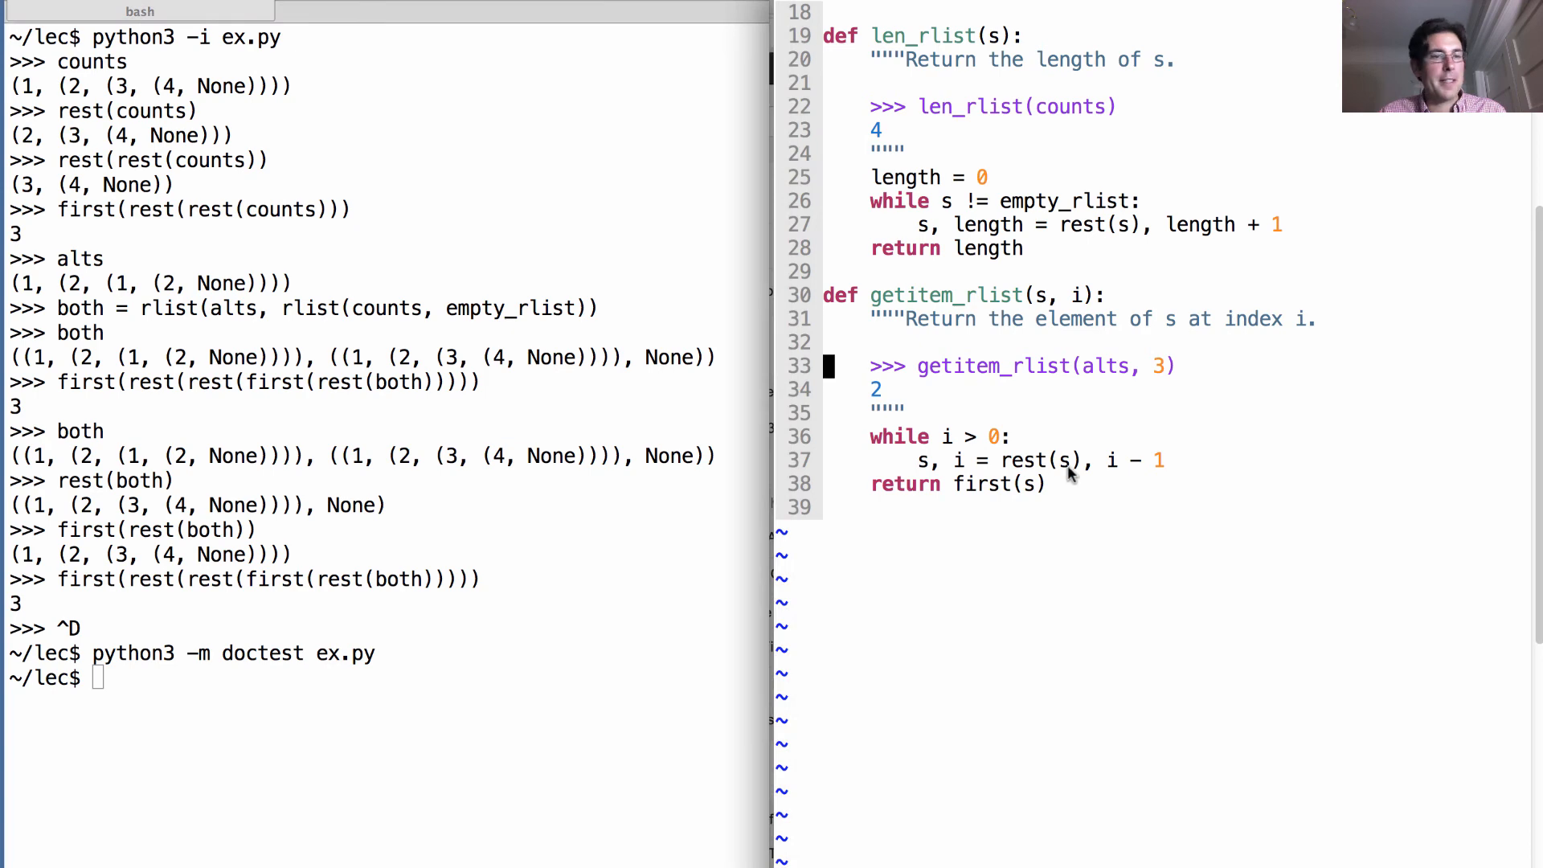
pyautogui.click(521, 468)
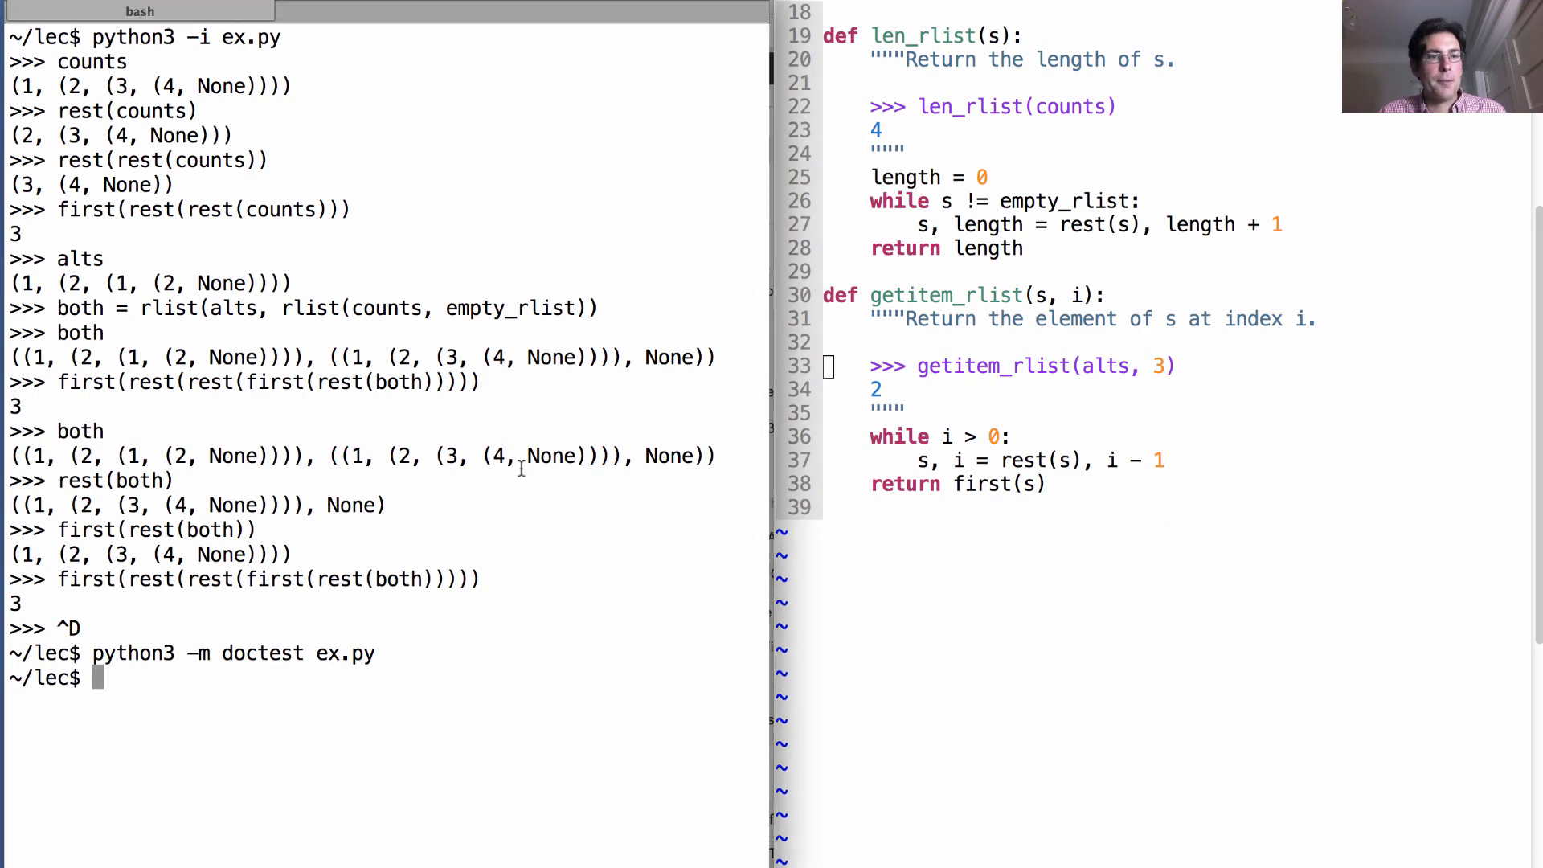
pyautogui.press('Up')
pyautogui.hotkey('ctrl', 'u')
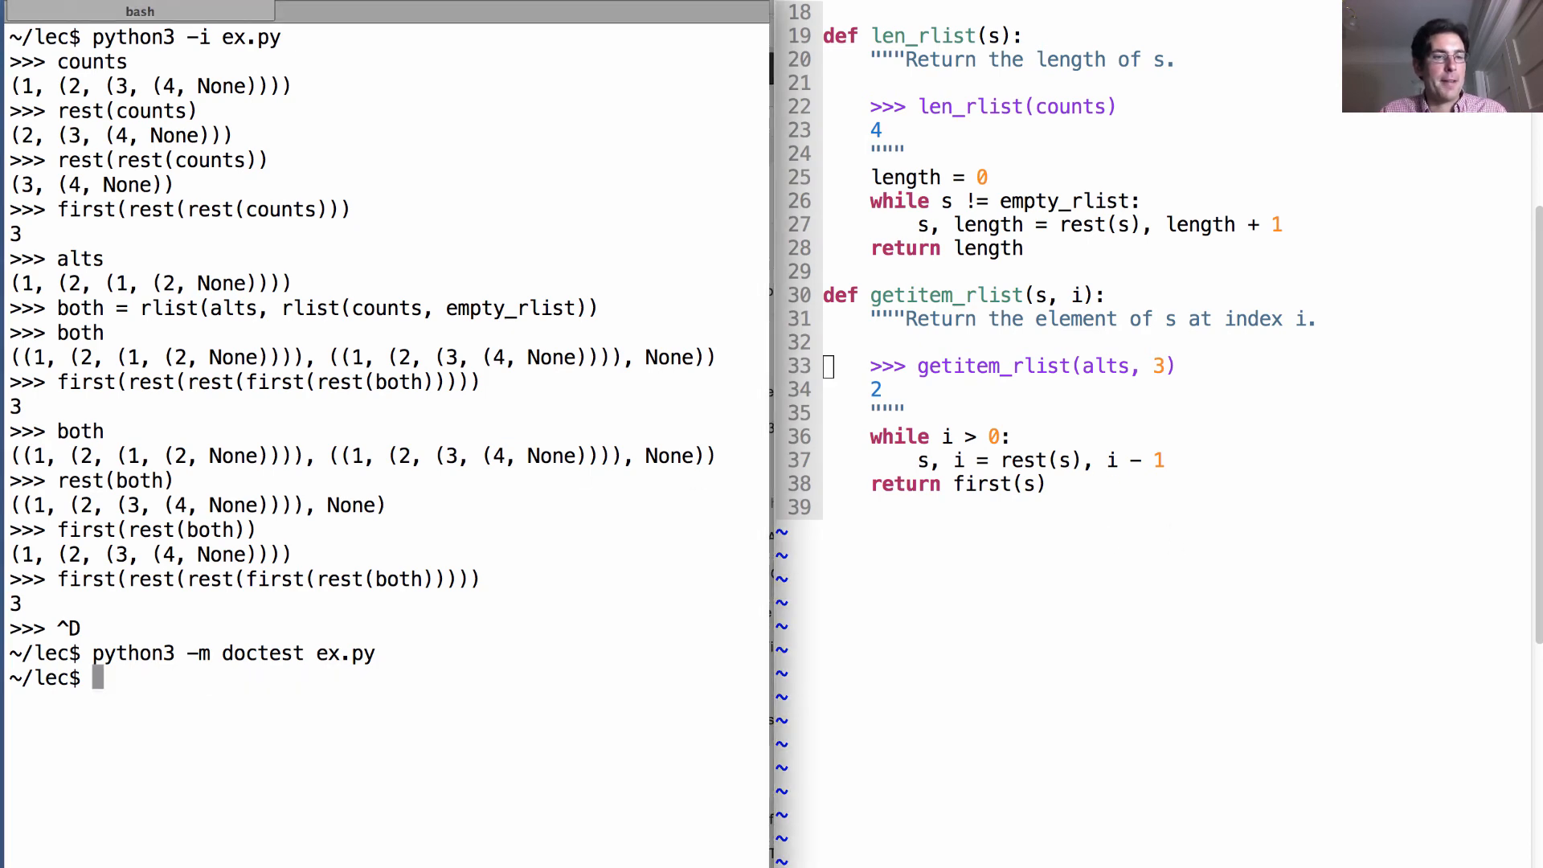
pyautogui.write('python3 -i ex.py')
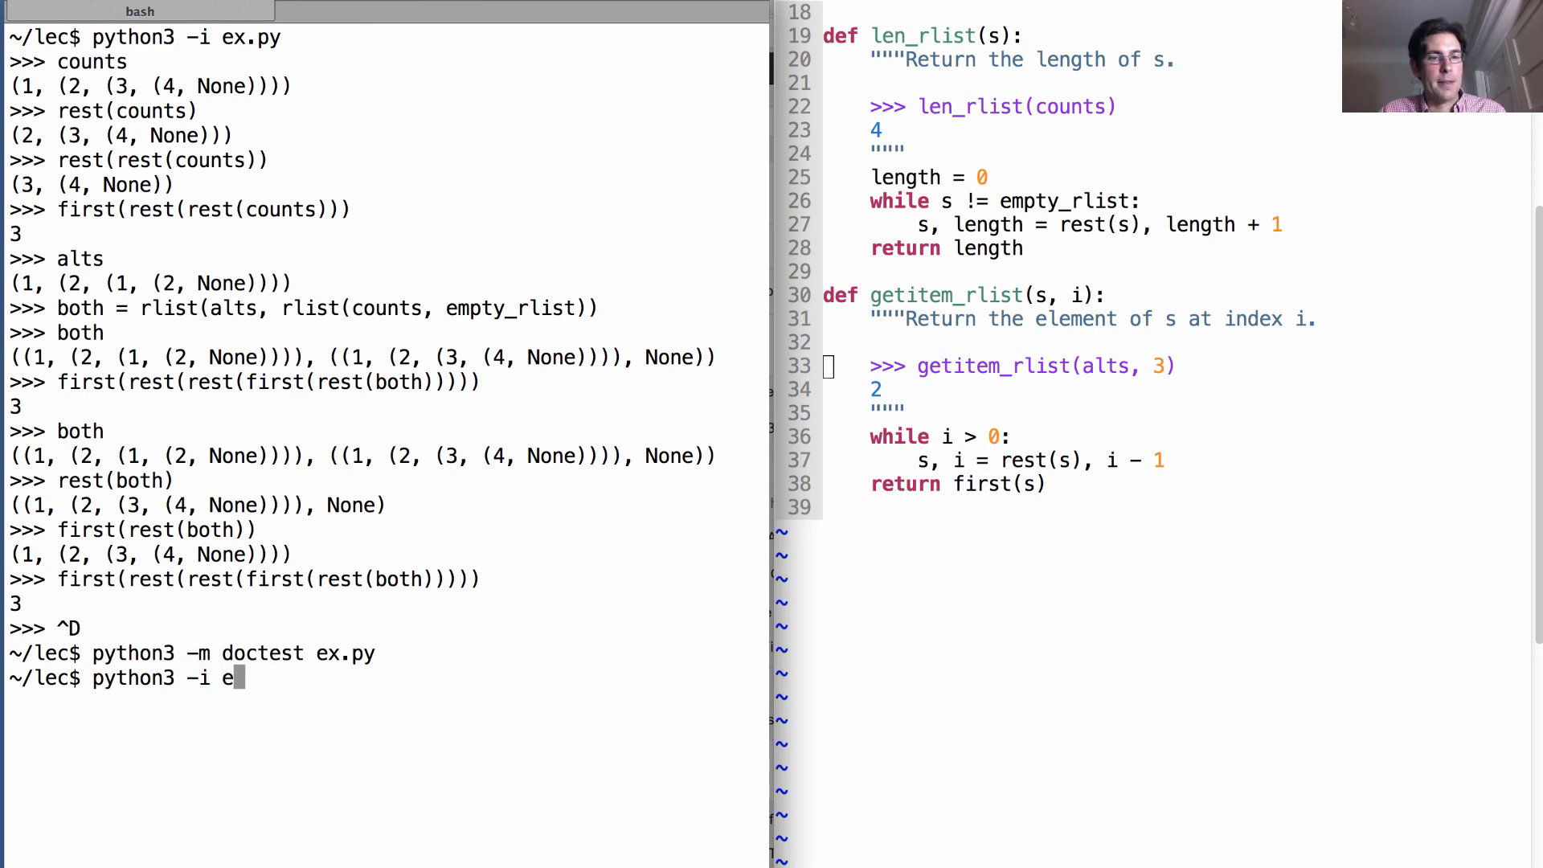
# - Run python3 -i ex.py and evaluate counts, len_rlist(counts) giving 4 and len(counts) giving 2
pyautogui.press('Return')
pyautogui.write('counts')
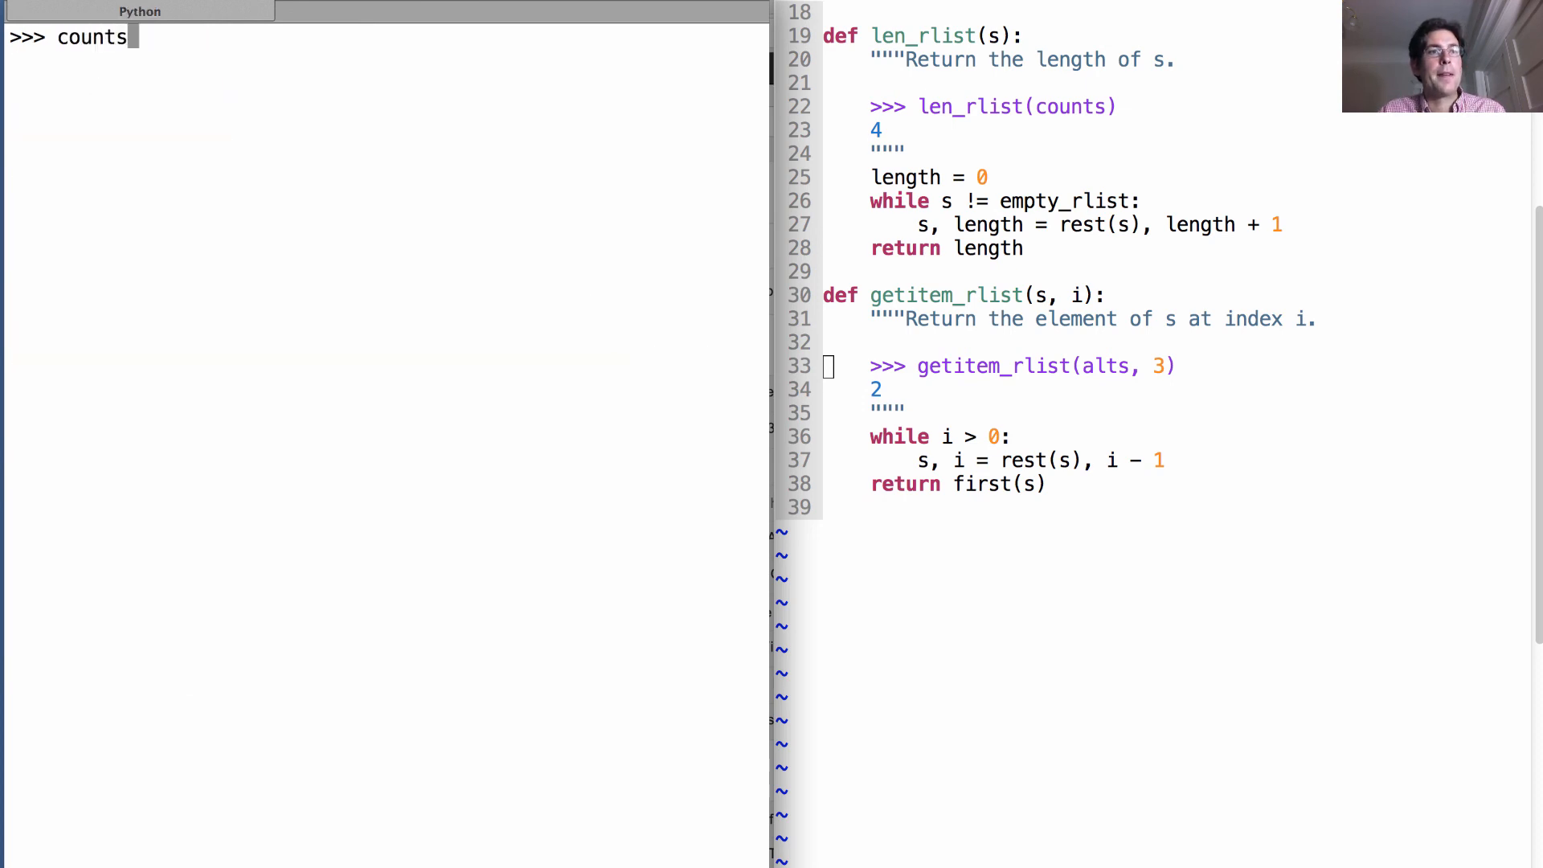
pyautogui.press('Return')
pyautogui.write('r')
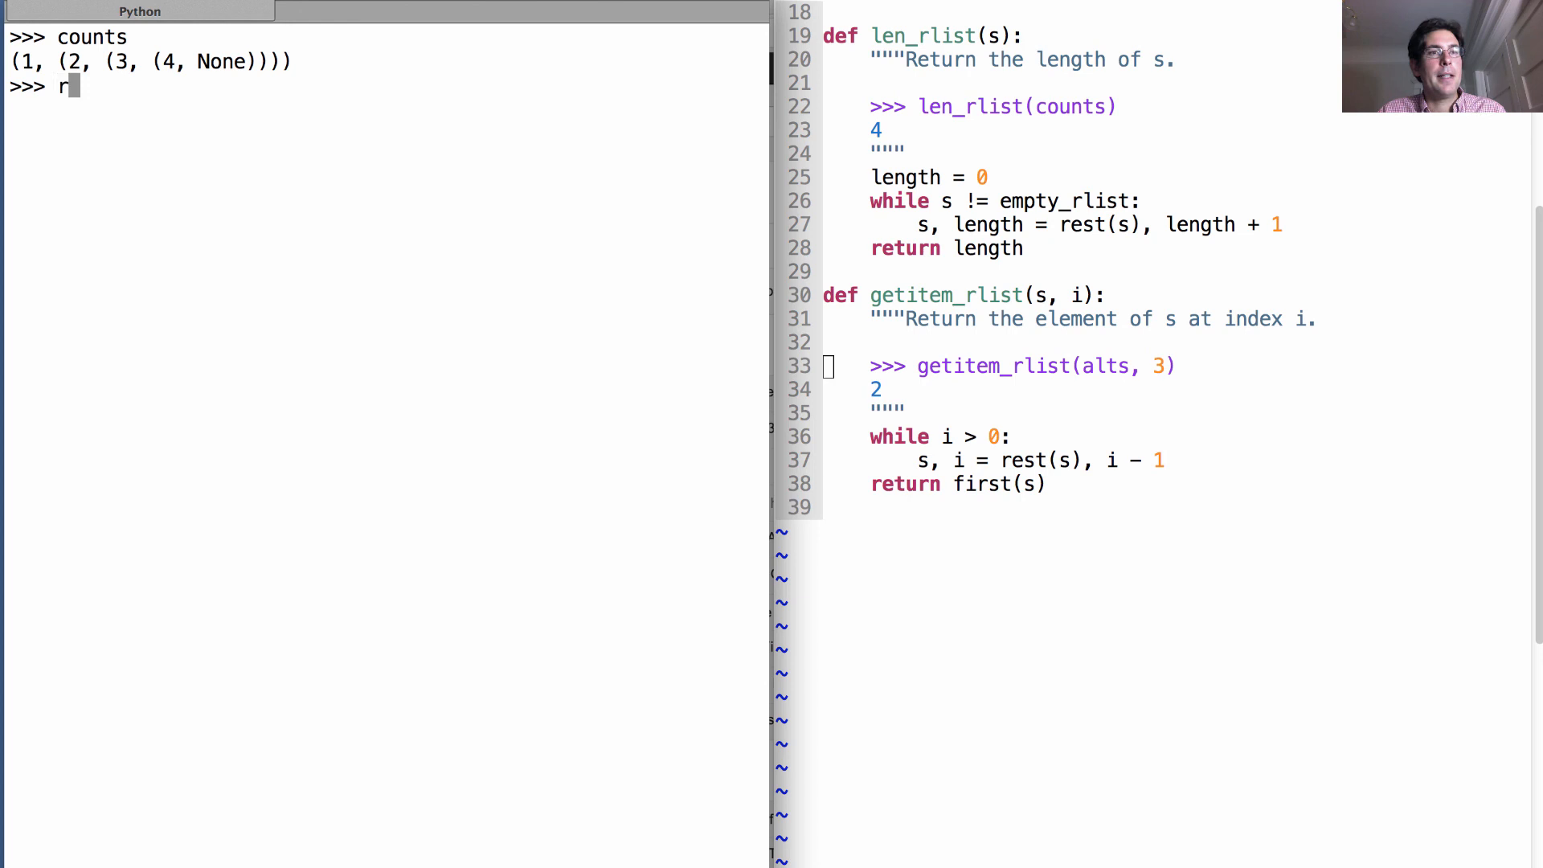
pyautogui.press('BackSpace')
pyautogui.write('len_rlist(coun')
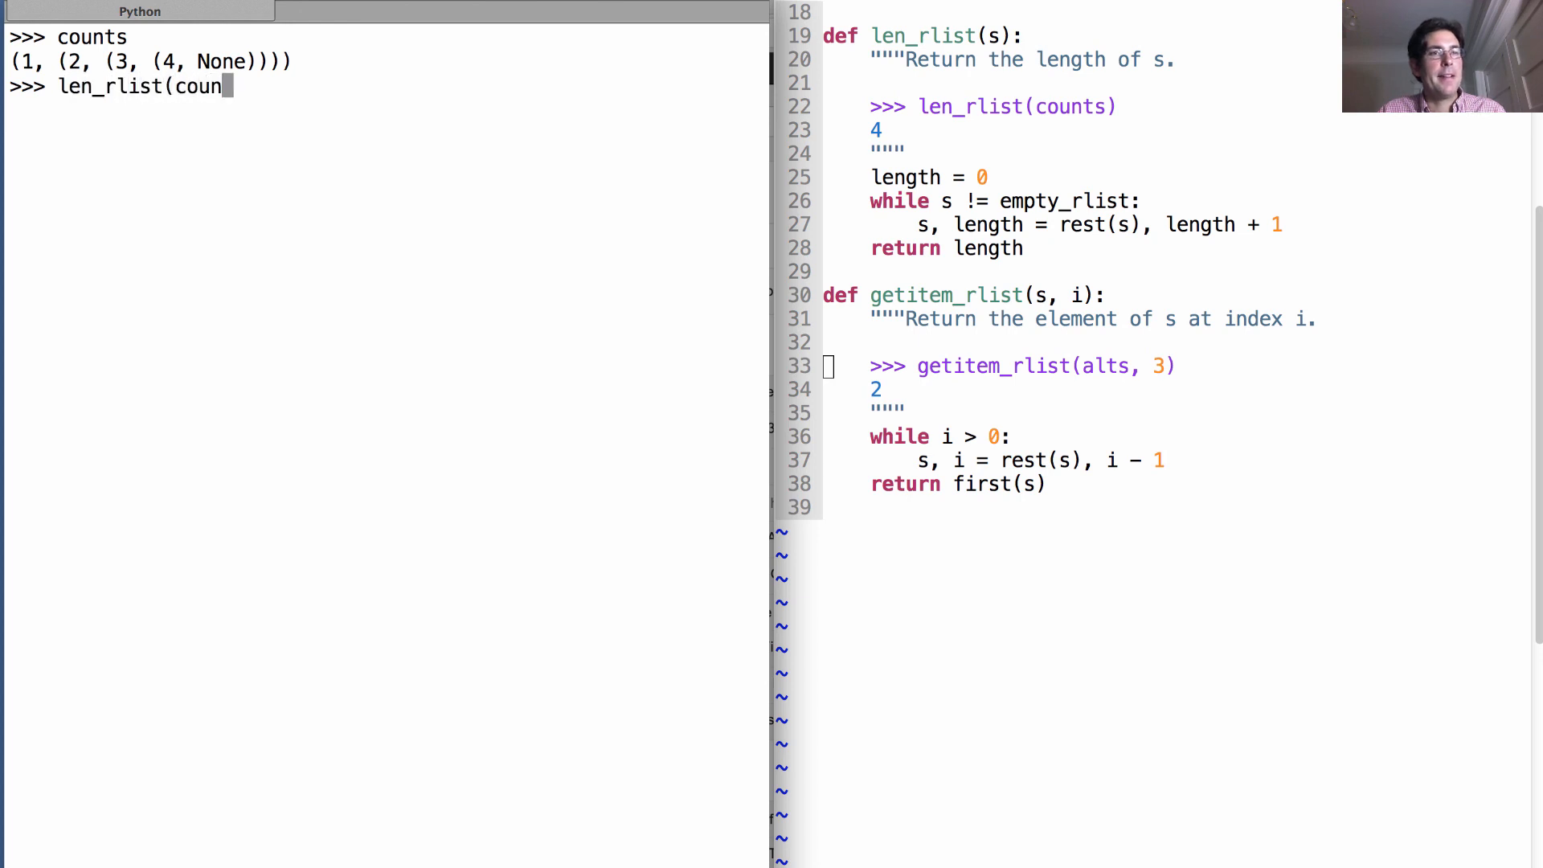
pyautogui.write('ts)')
pyautogui.press('Return')
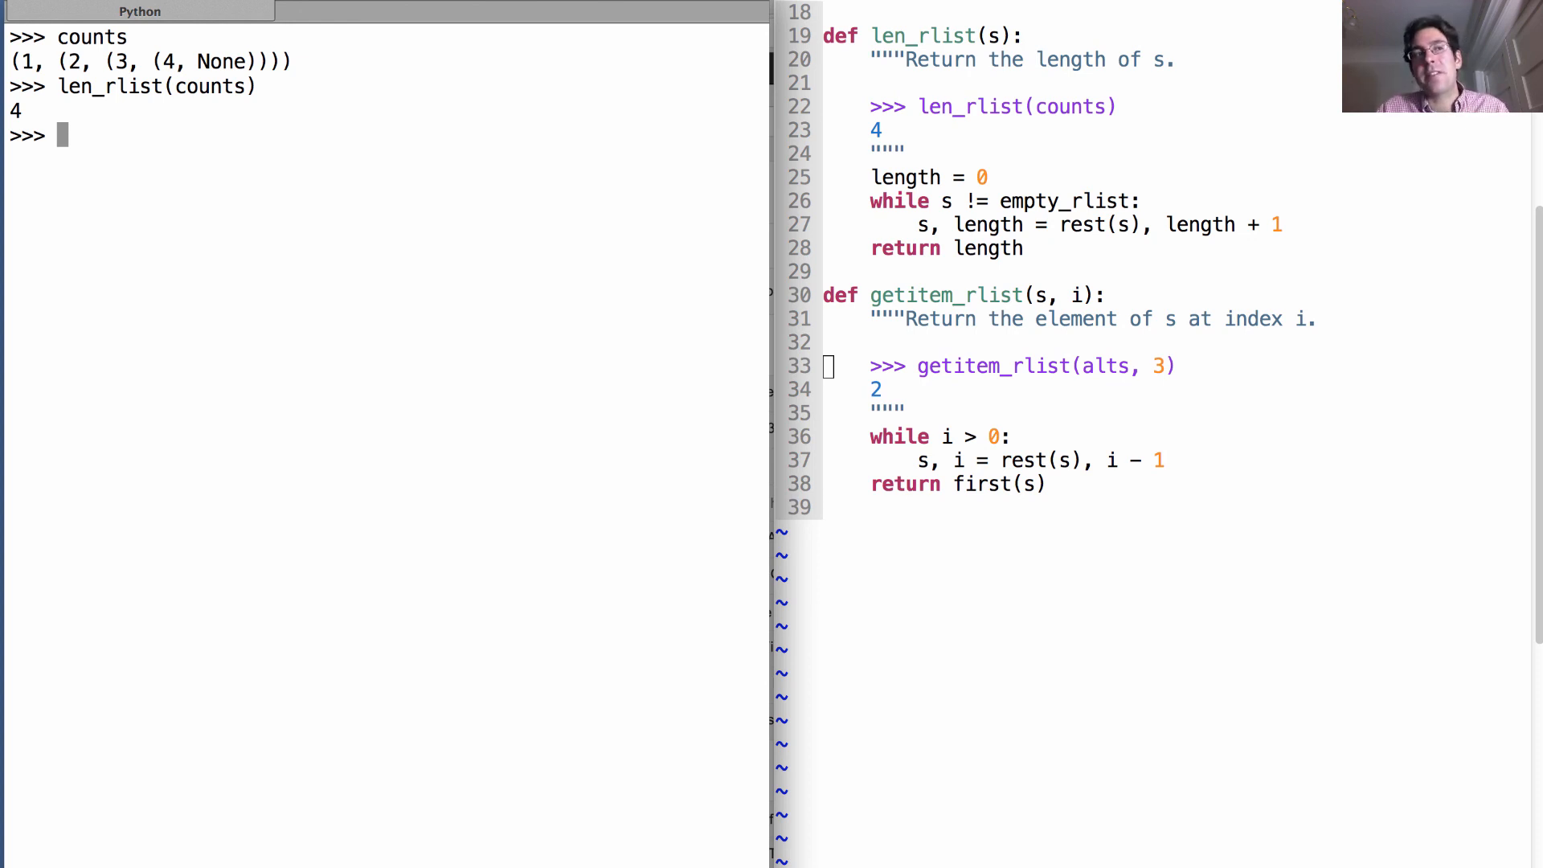
pyautogui.write('len(count')
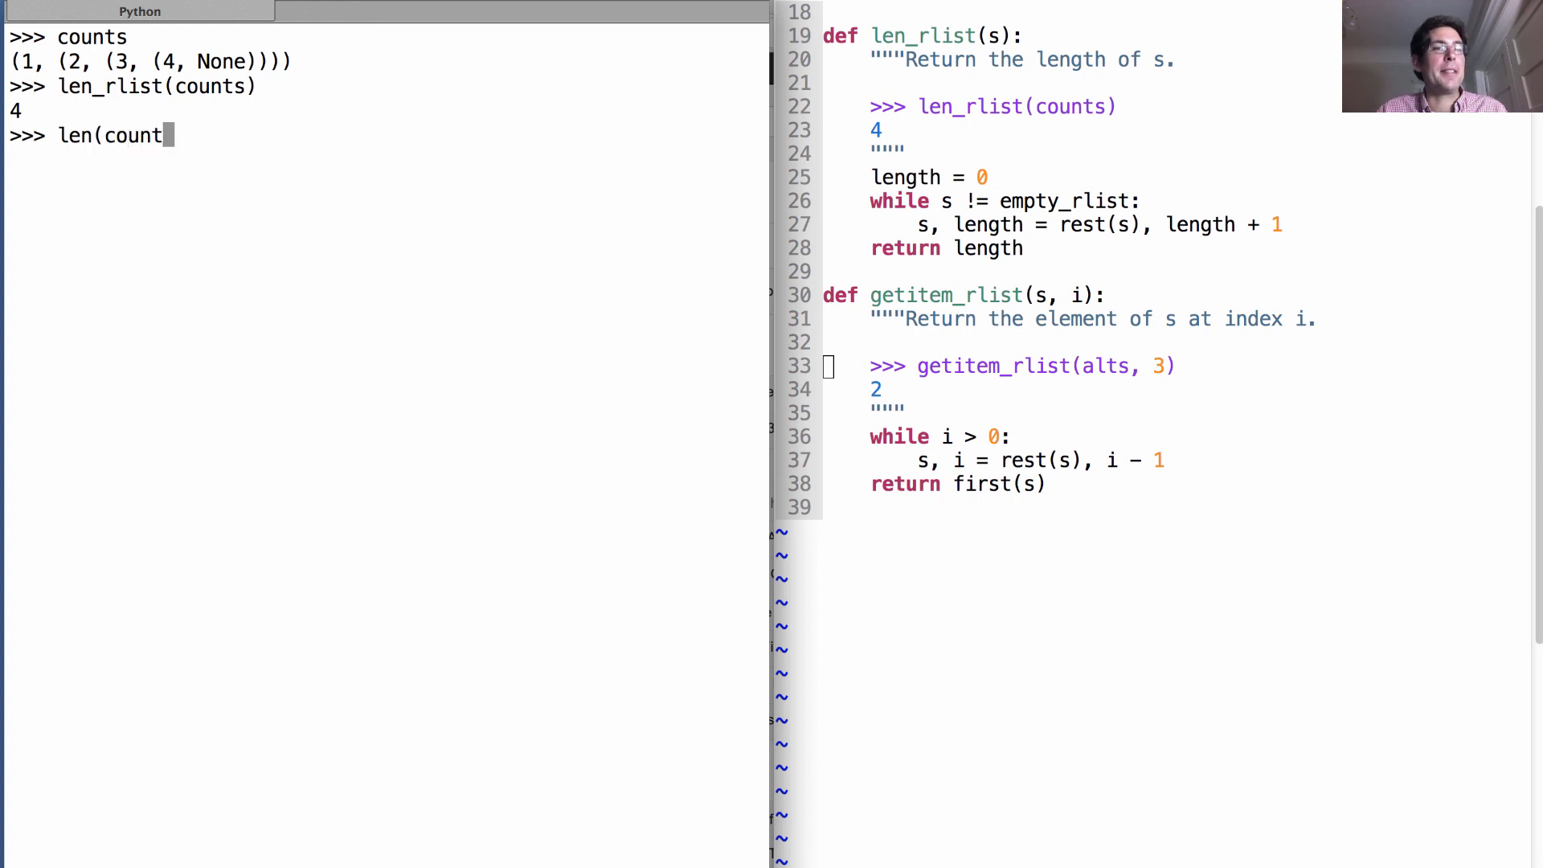
pyautogui.write('s)')
pyautogui.press('Return')
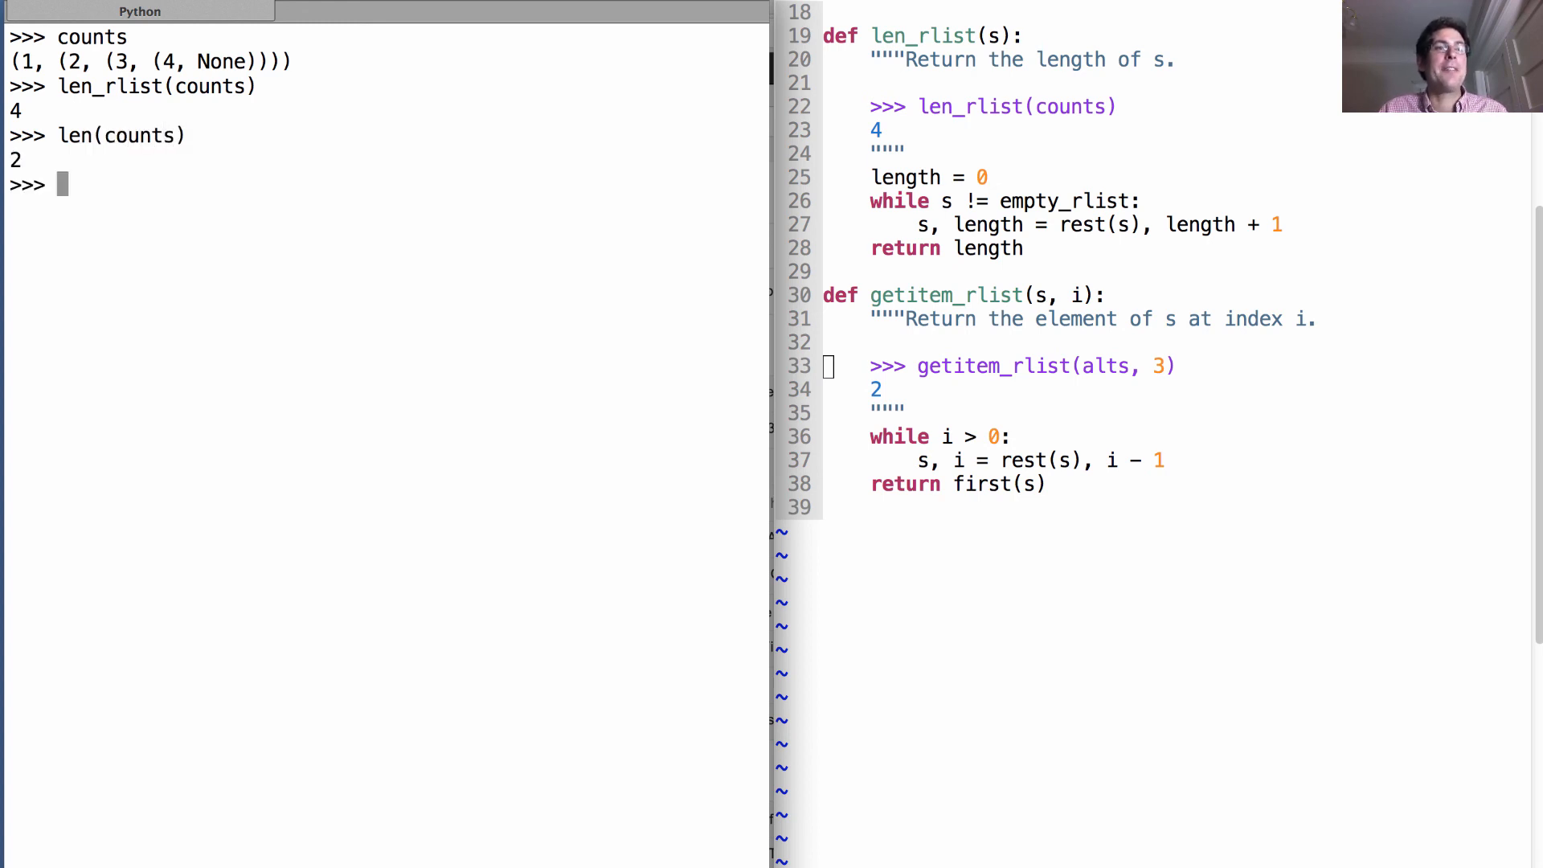